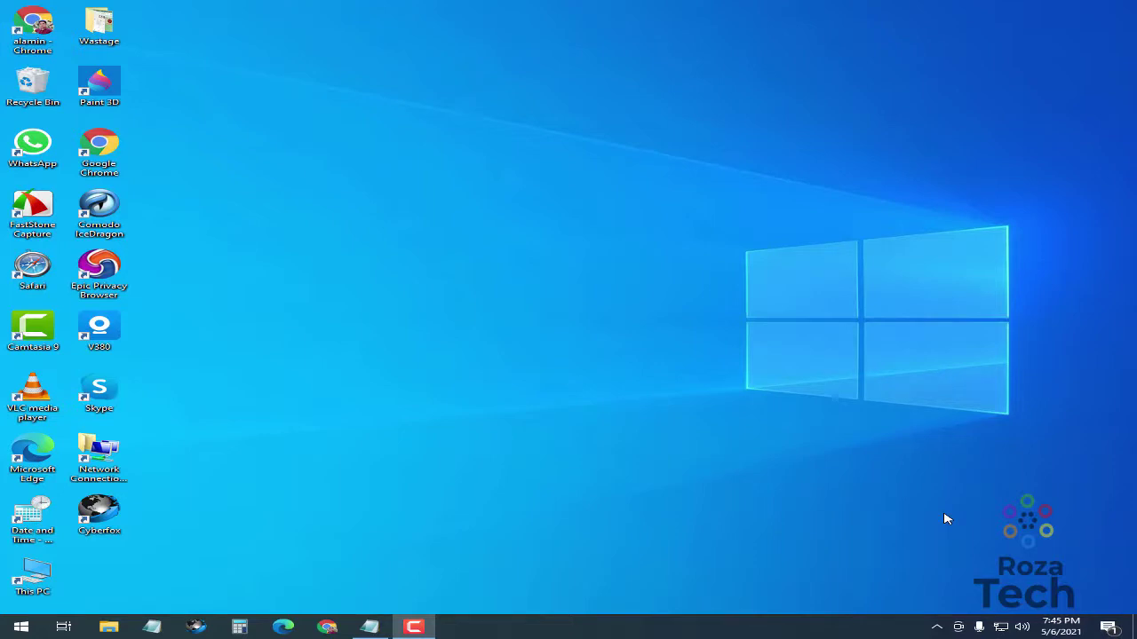
- Open Cyberfox from its desktop shortcut to view the start page, and close it again
double_click(107, 515)
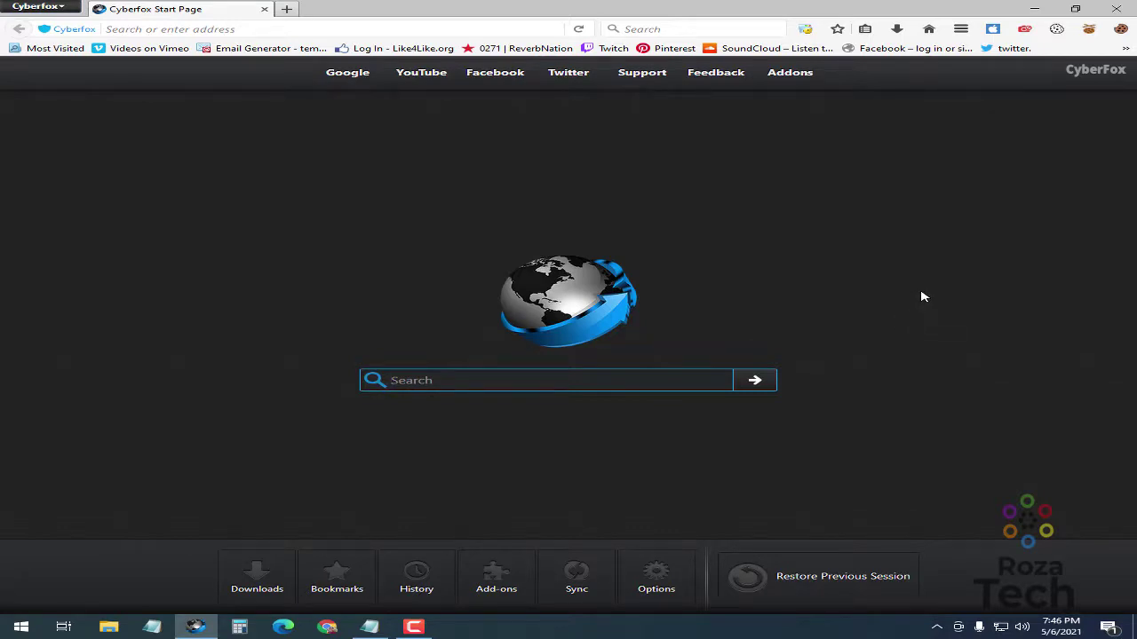
left_click(1117, 10)
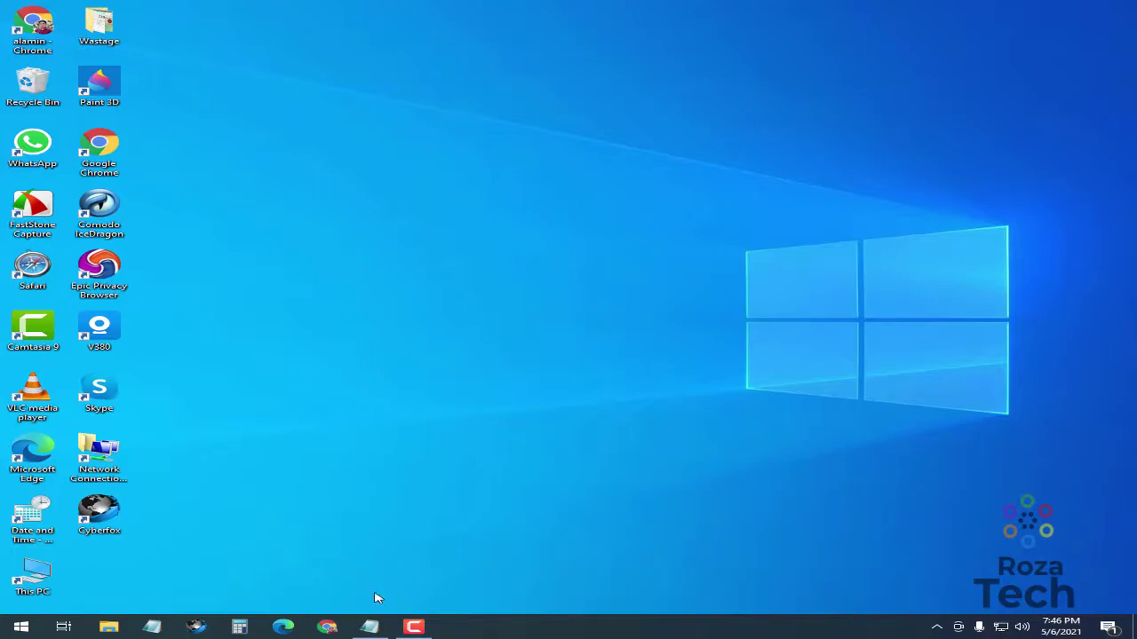
- Examine the "-p -no-remote" text in the firefox multi note, highlighting its leading space, and minimize the note
left_click(369, 626)
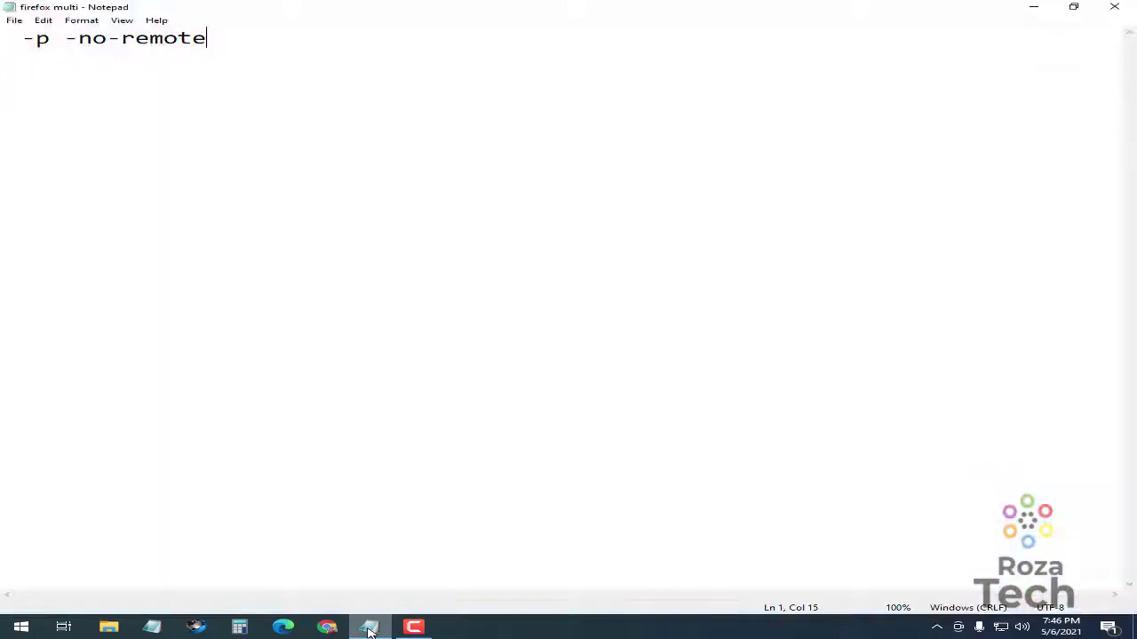
left_click(7, 37)
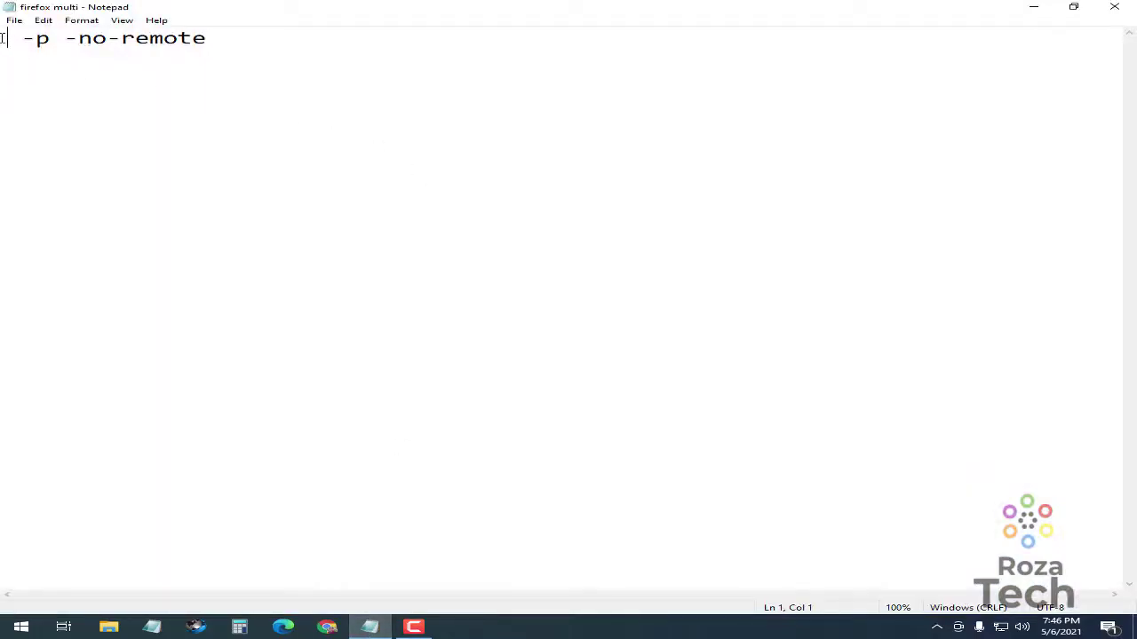
left_click_drag(8, 37, 27, 37)
left_click(23, 39)
left_click_drag(22, 39, 7, 39)
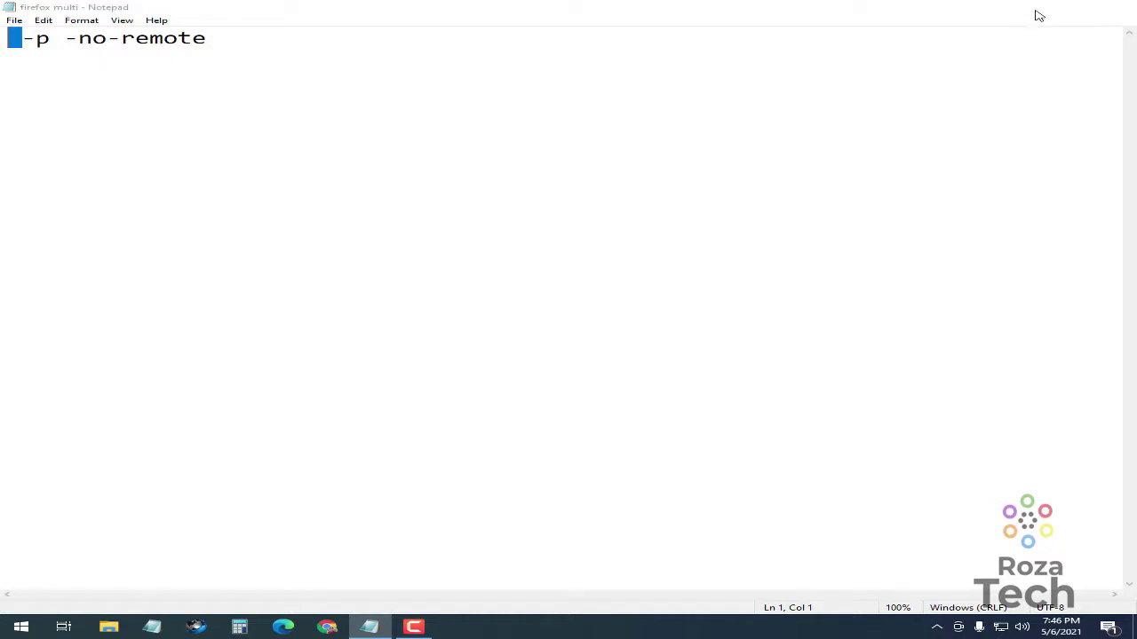
left_click(1035, 10)
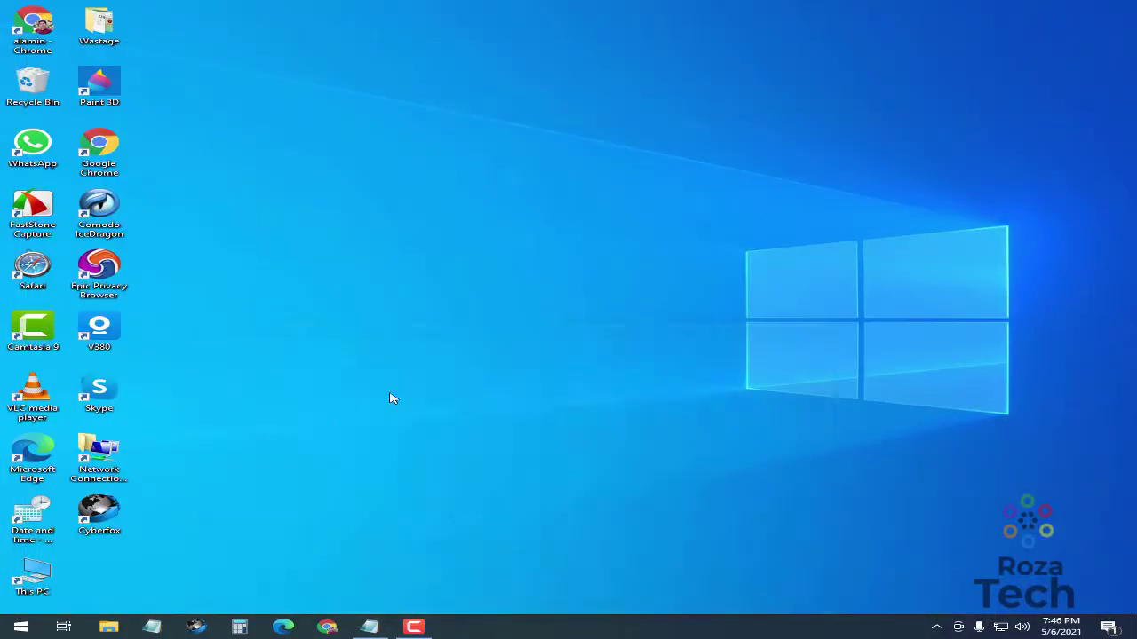
- Open the properties of the Cyberfox desktop shortcut and highlight its whole target path
right_click(112, 526)
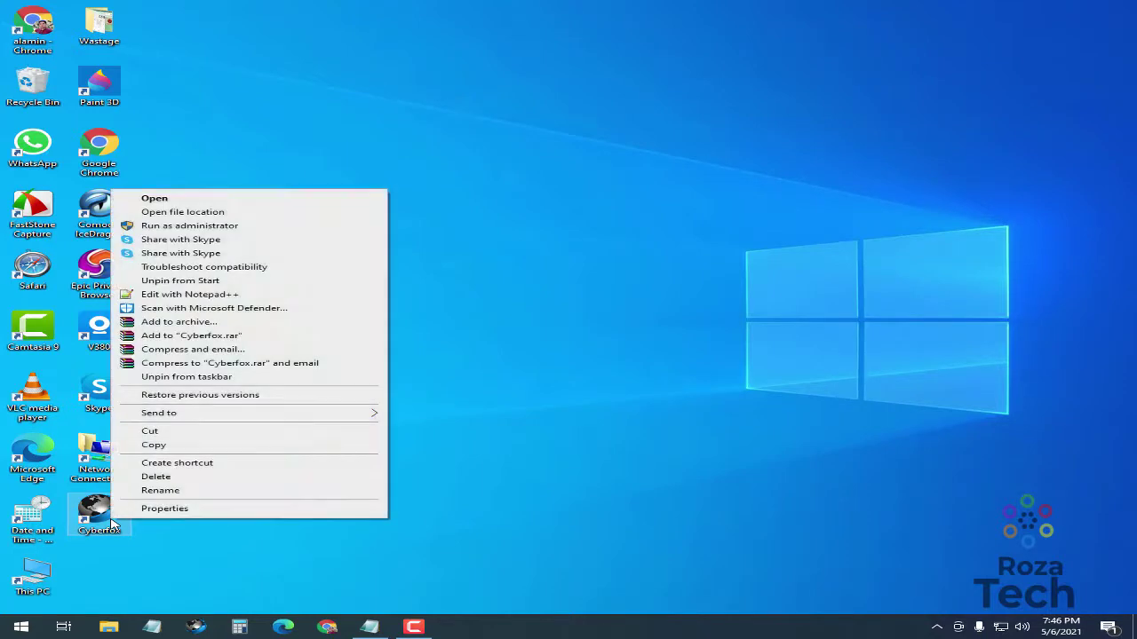
left_click(160, 509)
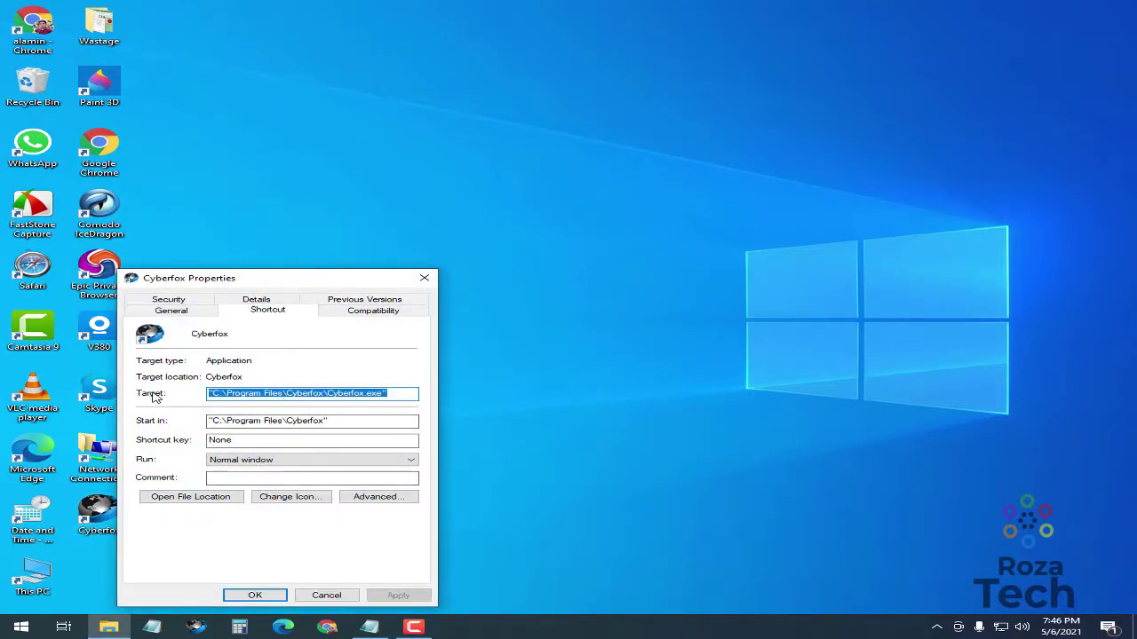
left_click(410, 393)
left_click_drag(409, 392, 198, 393)
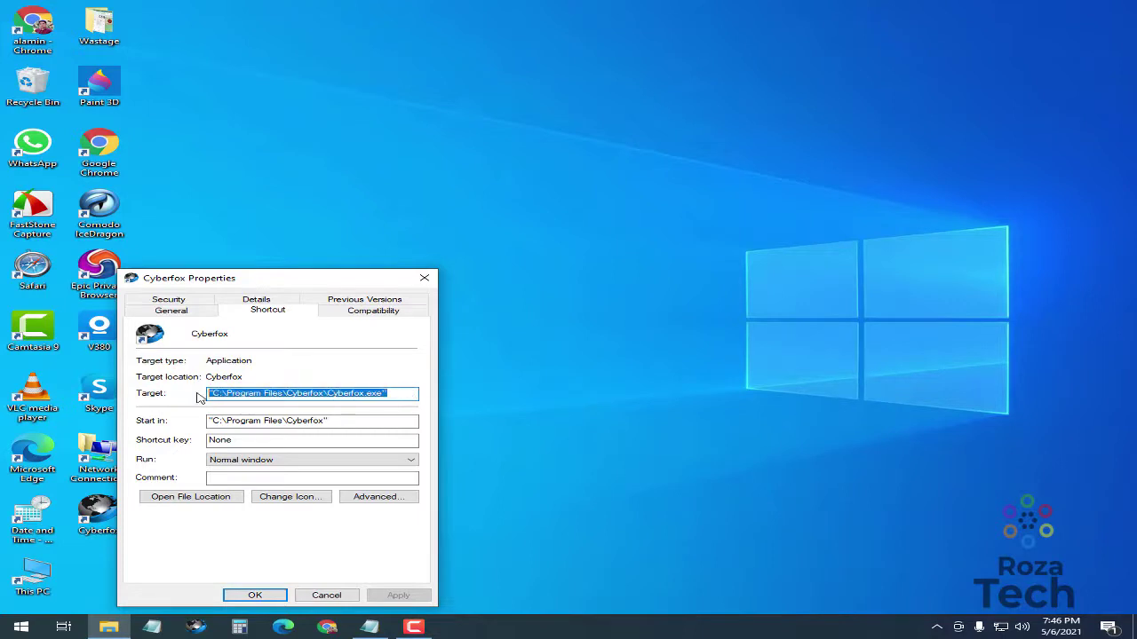
- Copy " -p -no-remote" with its leading space from the firefox multi note in Notepad and minimize the note
left_click(369, 626)
left_click(269, 38)
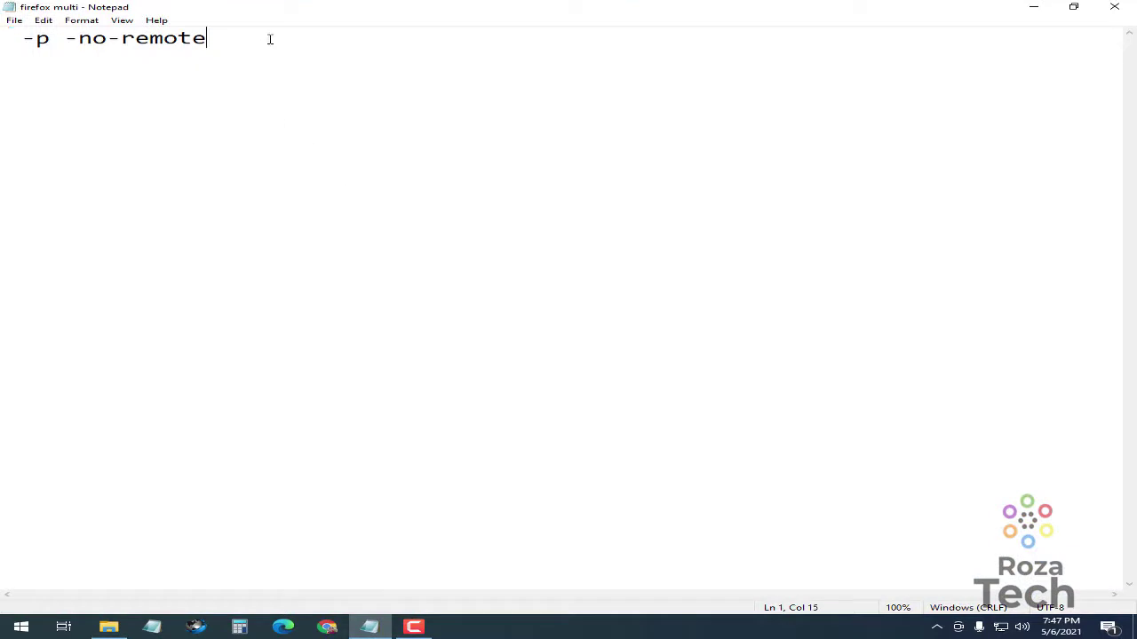
left_click_drag(269, 39, 1, 38)
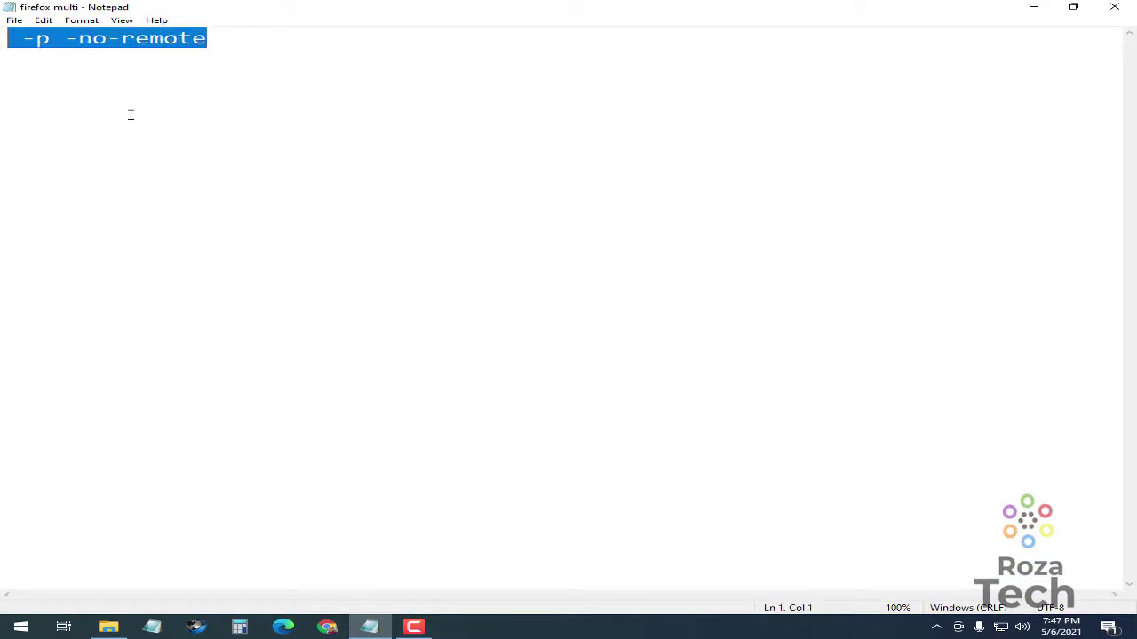
left_click_drag(20, 40, 9, 40)
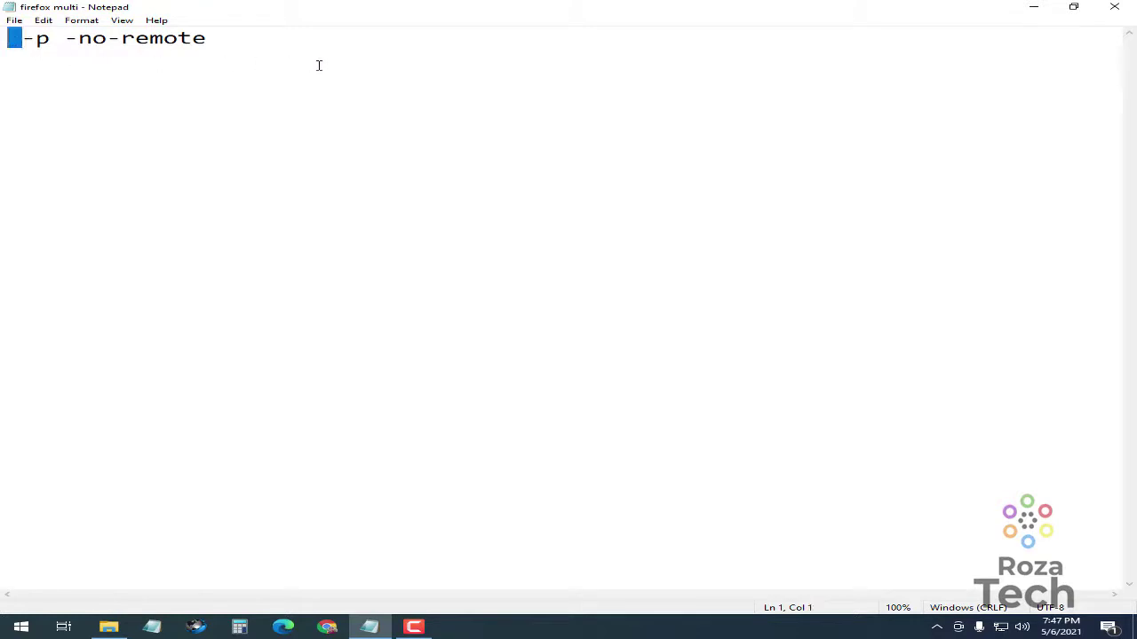
left_click_drag(267, 39, 2, 39)
key("ctrl+c")
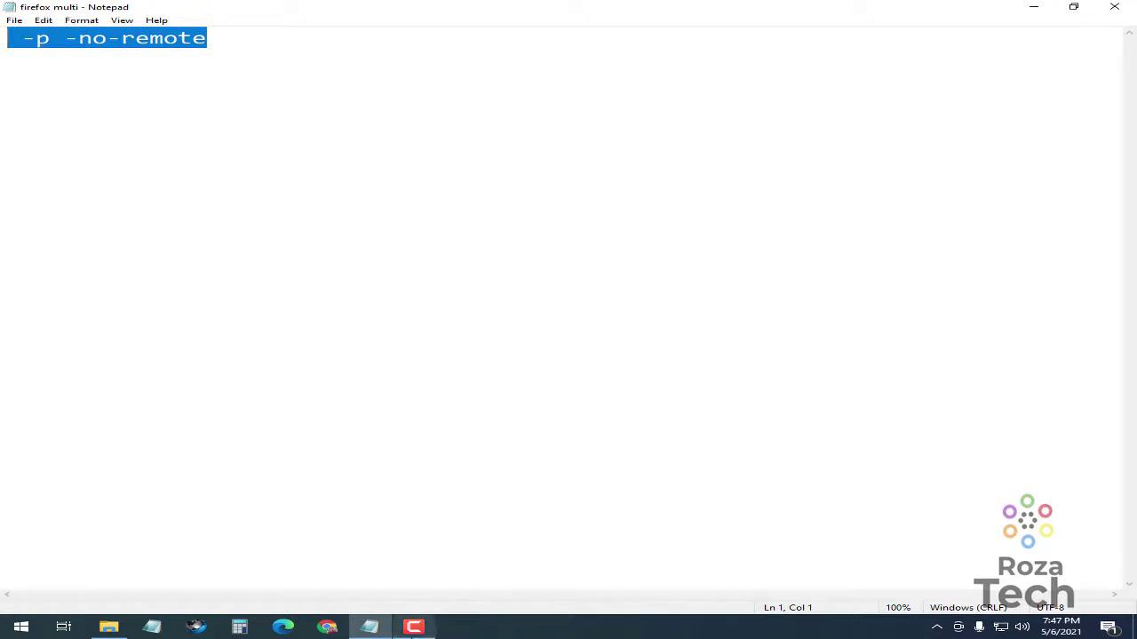
left_click(413, 627)
left_click(413, 626)
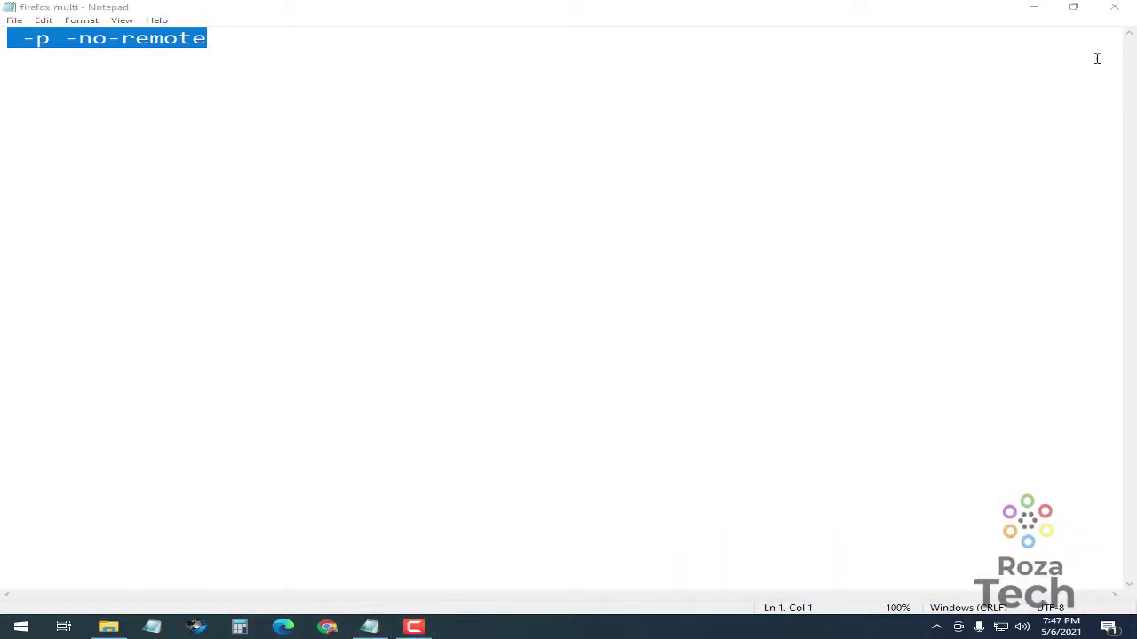
left_click(1034, 7)
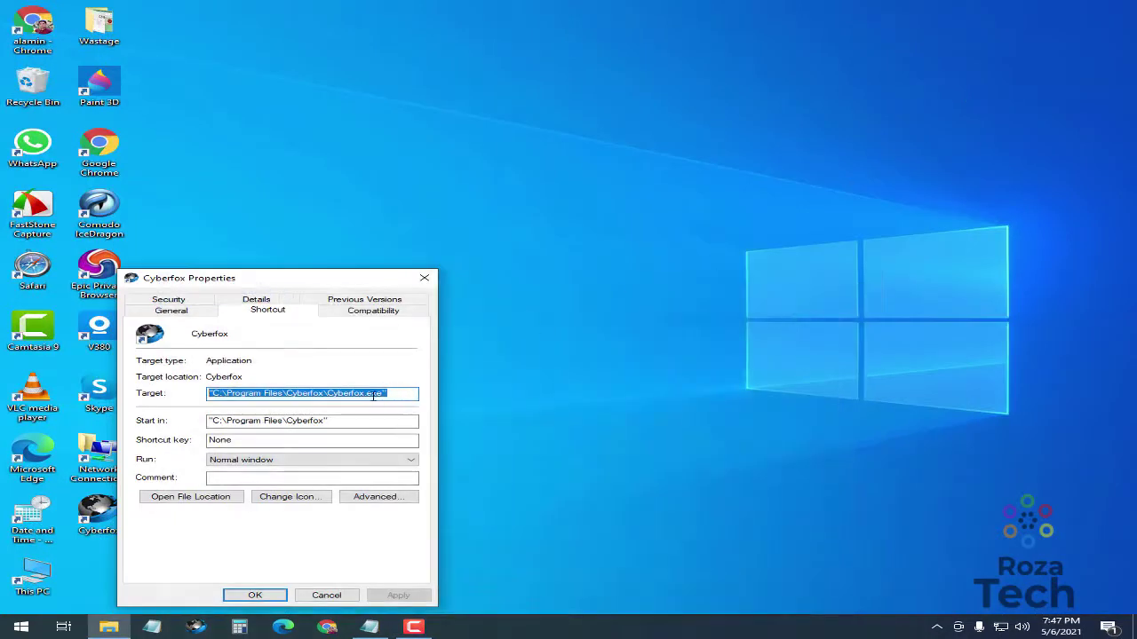
- Append " -p -no-remote" after Cyberfox.exe" in the shortcut's target, apply the change and close the properties
left_click(400, 392)
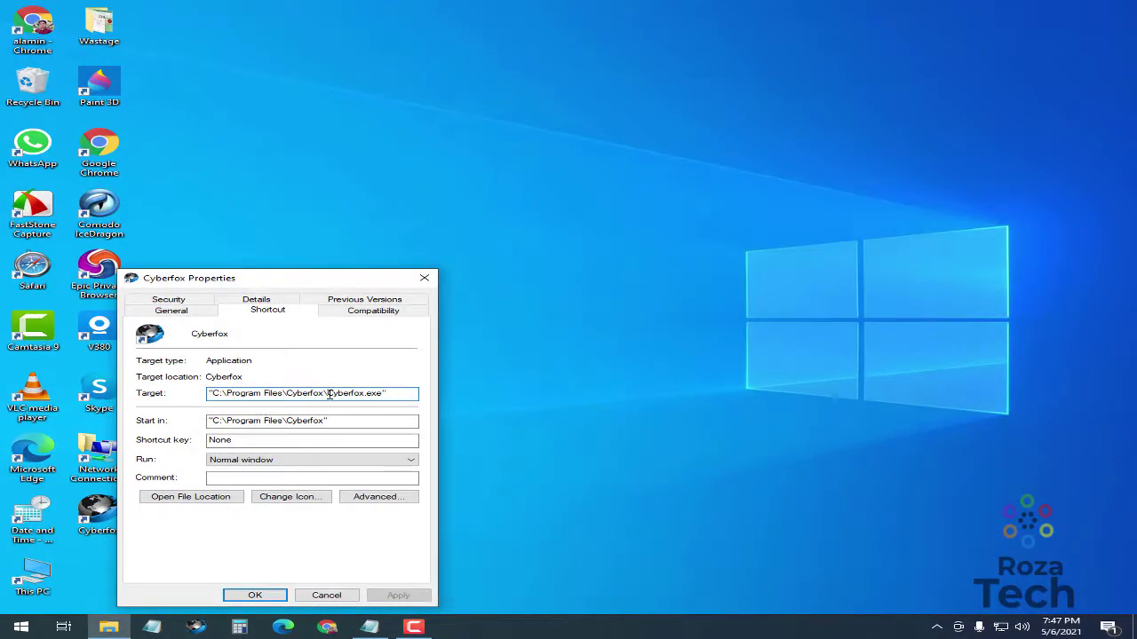
left_click_drag(328, 393, 393, 393)
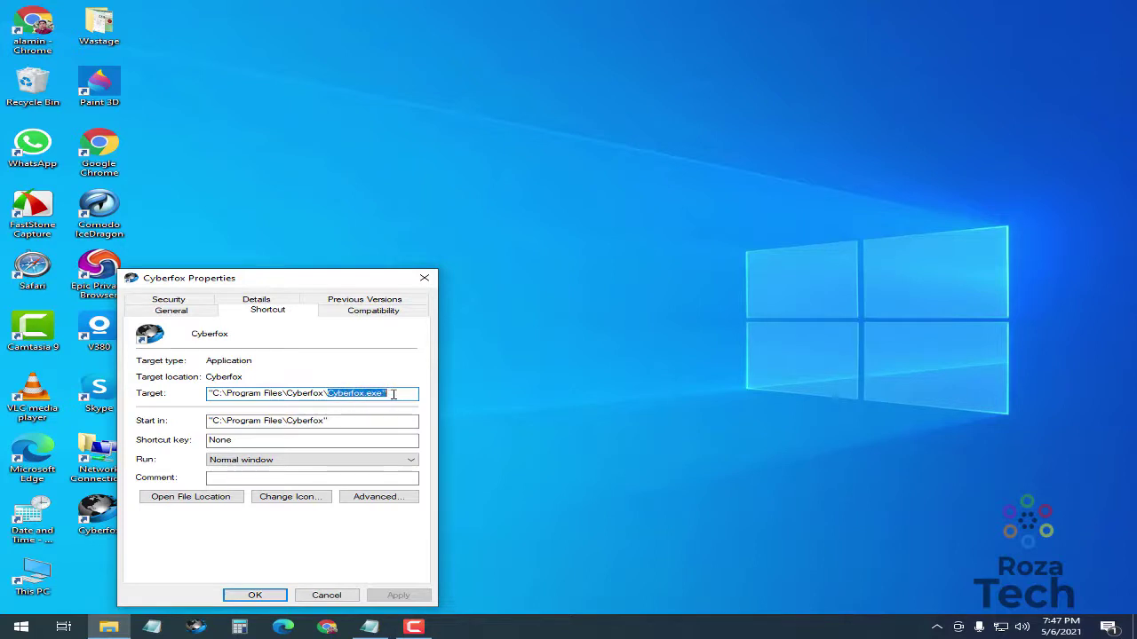
left_click(397, 393)
key("ctrl+v")
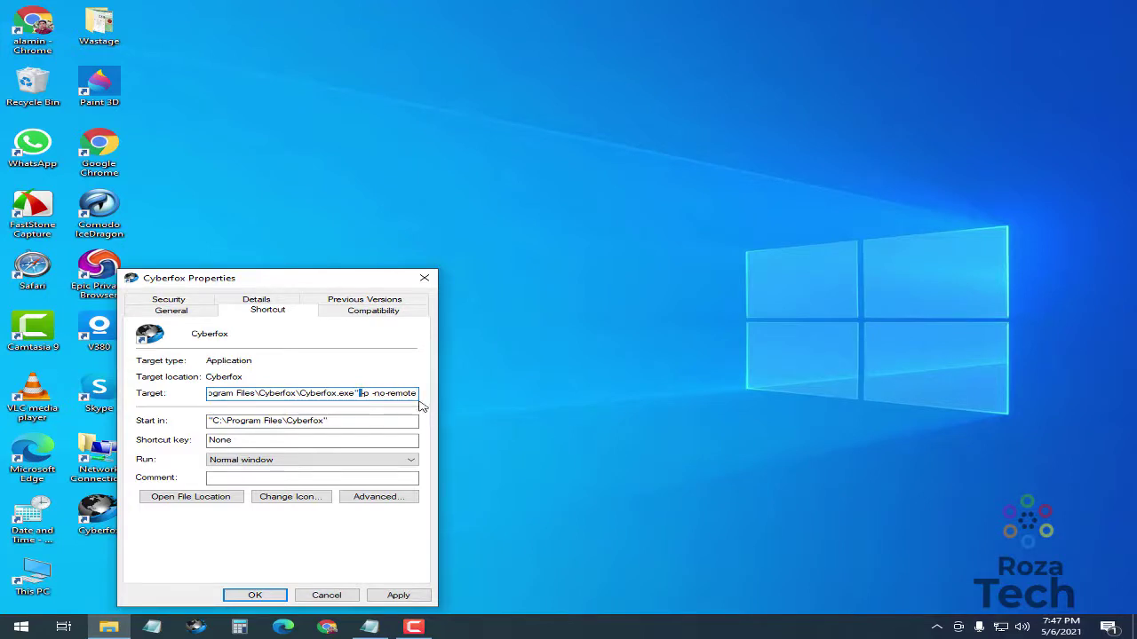
key("Right")
key("Right")
key("Right")
key("Right")
key("Right")
left_click(398, 595)
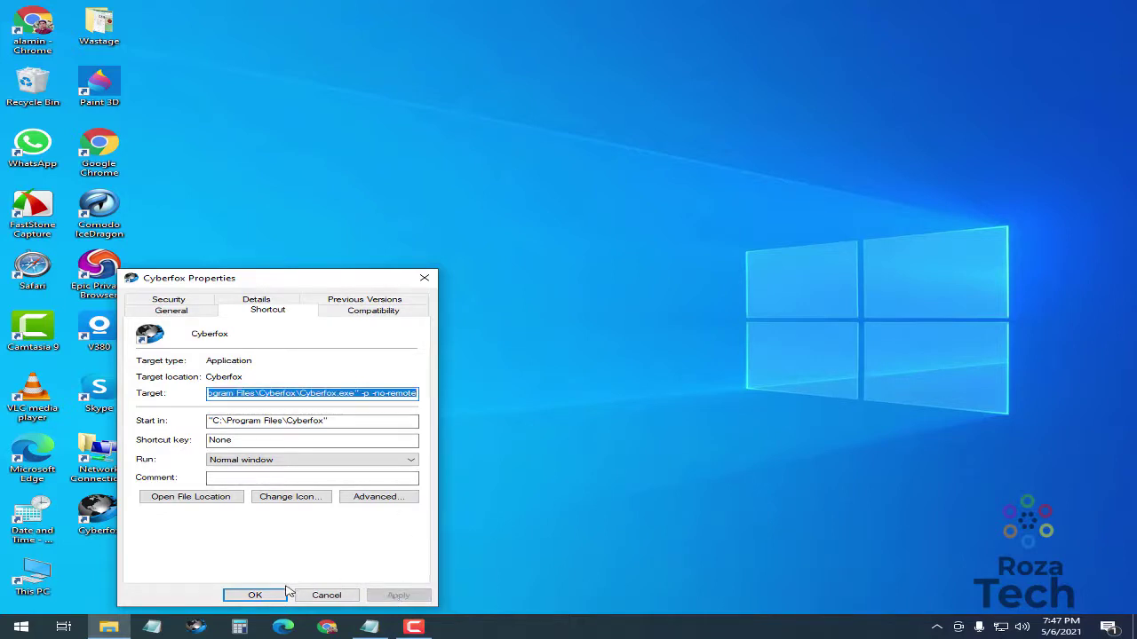
left_click(255, 595)
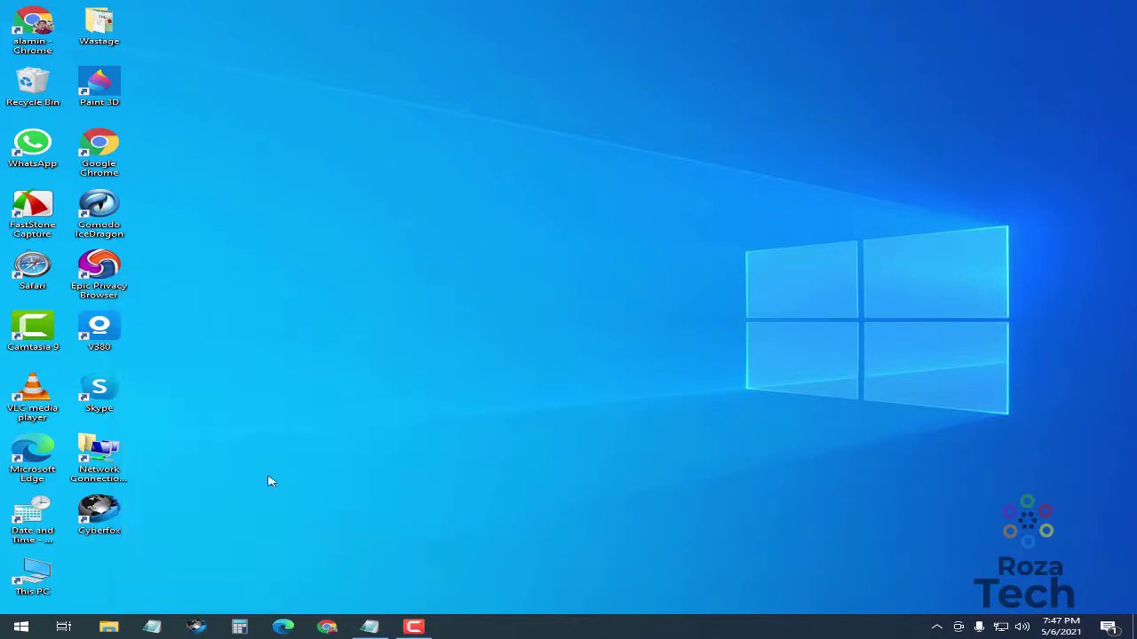
- Launch Cyberfox from the modified shortcut and create a new user profile named "profile 1"
double_click(104, 525)
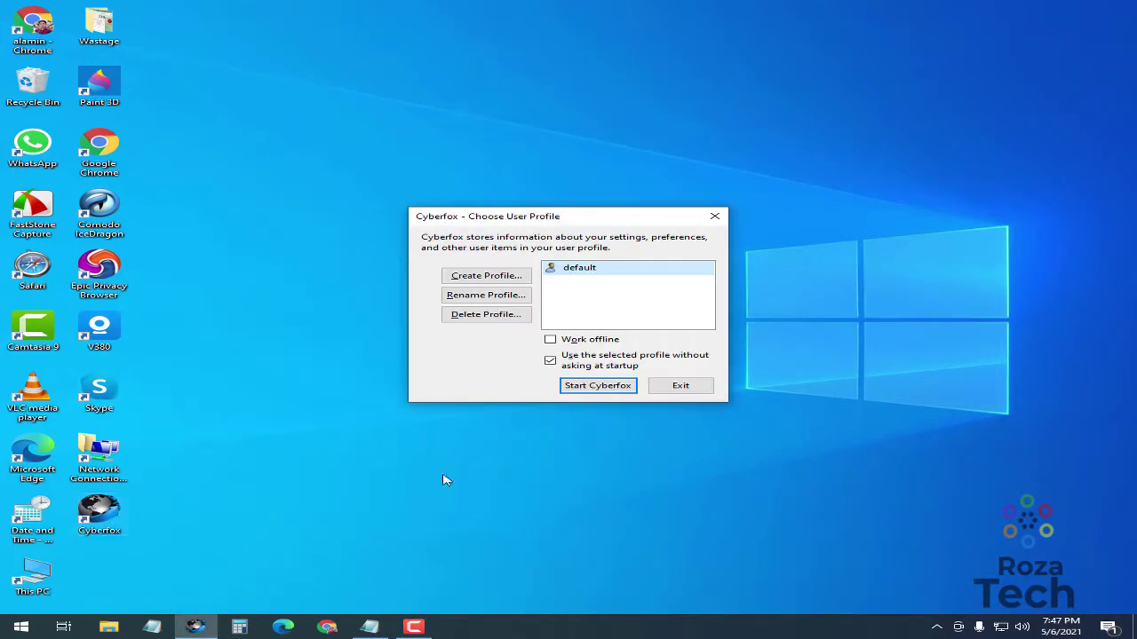
left_click_drag(583, 218, 540, 203)
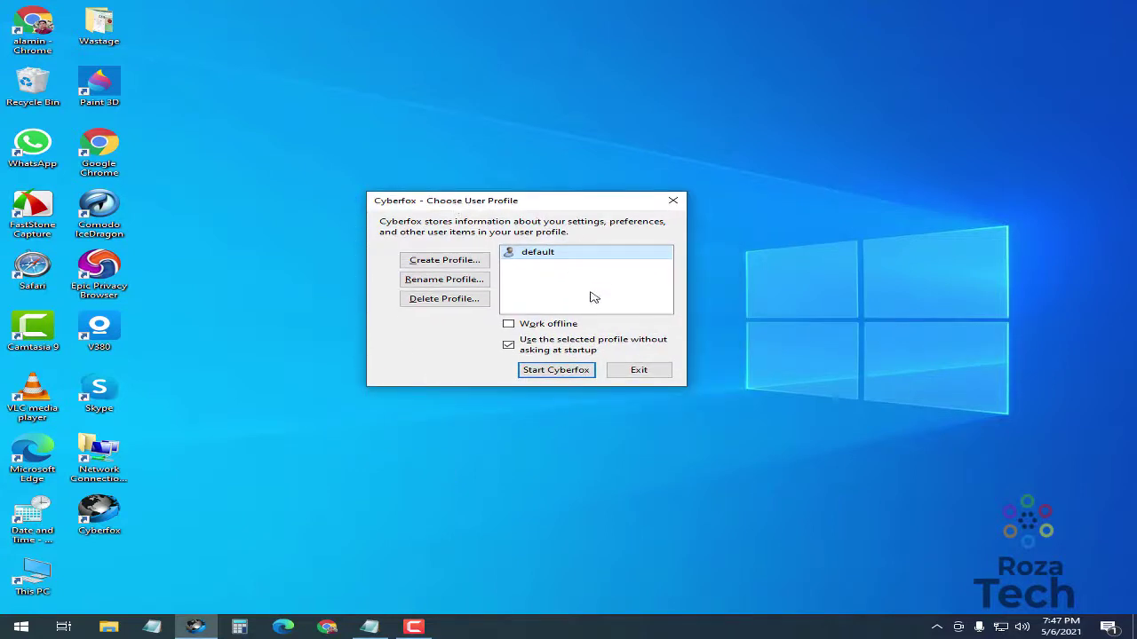
left_click(443, 262)
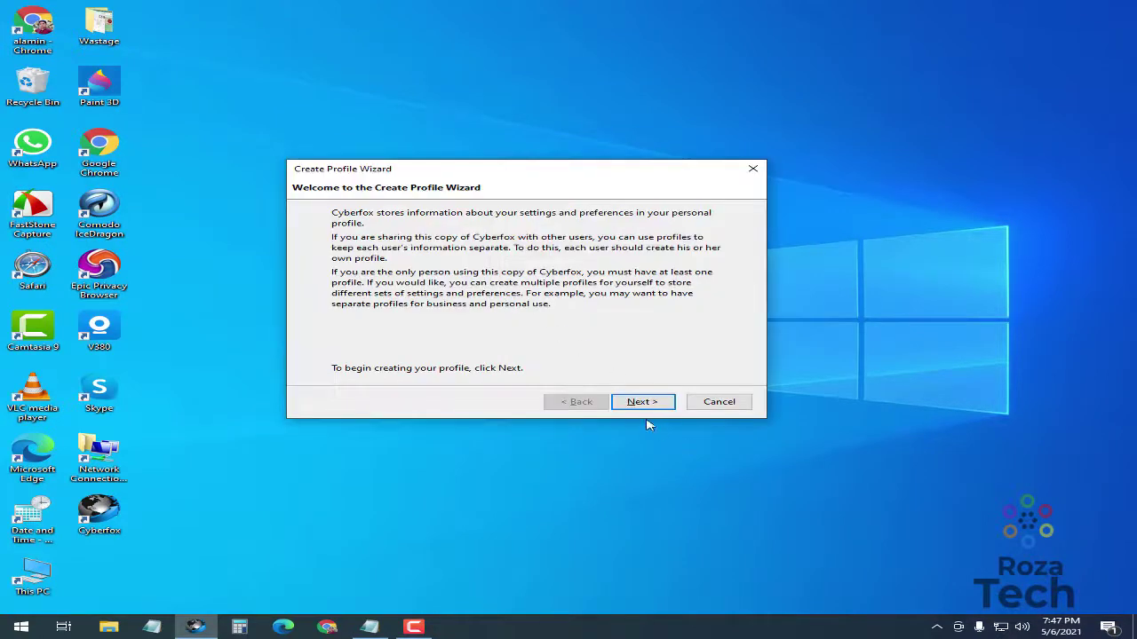
left_click(641, 402)
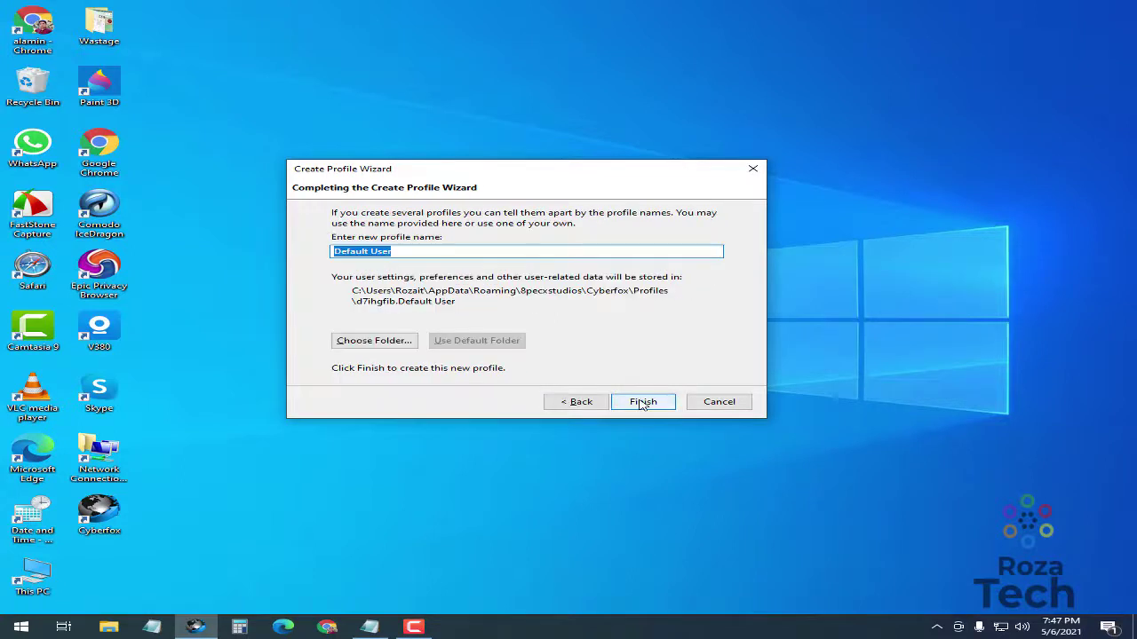
left_click(427, 252)
left_click_drag(429, 251, 301, 250)
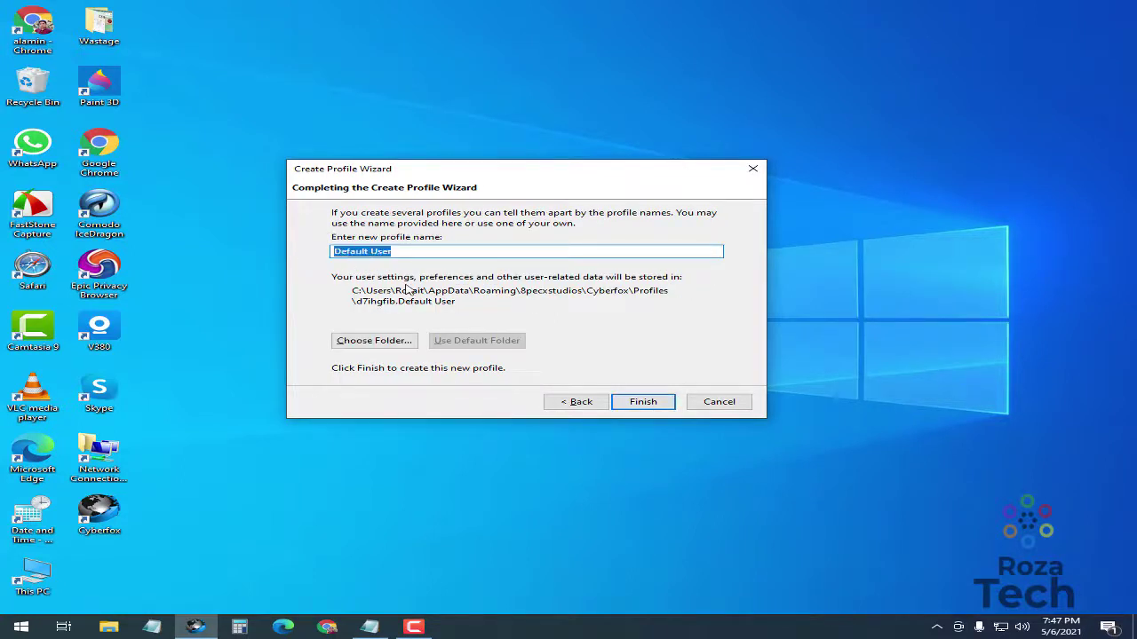
type("p")
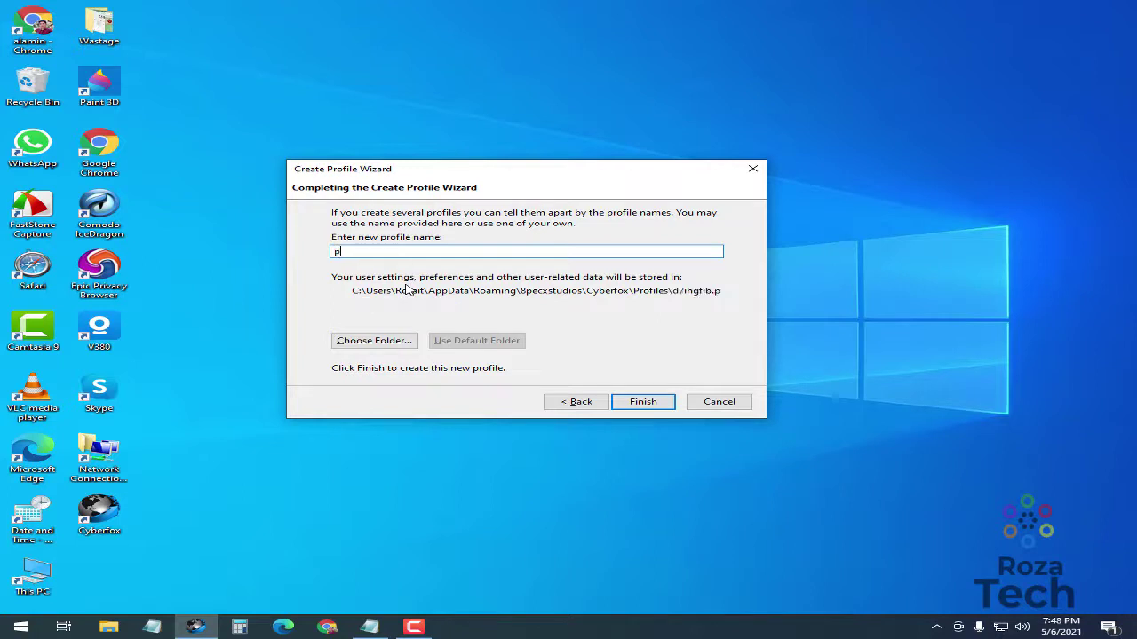
type("rofile 1")
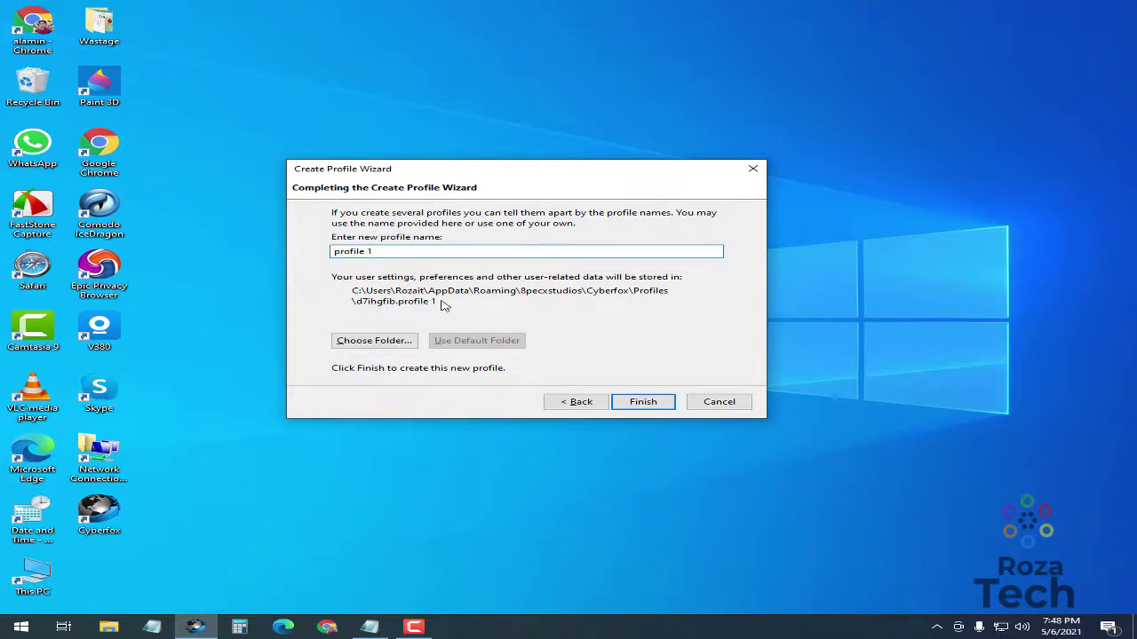
left_click(649, 405)
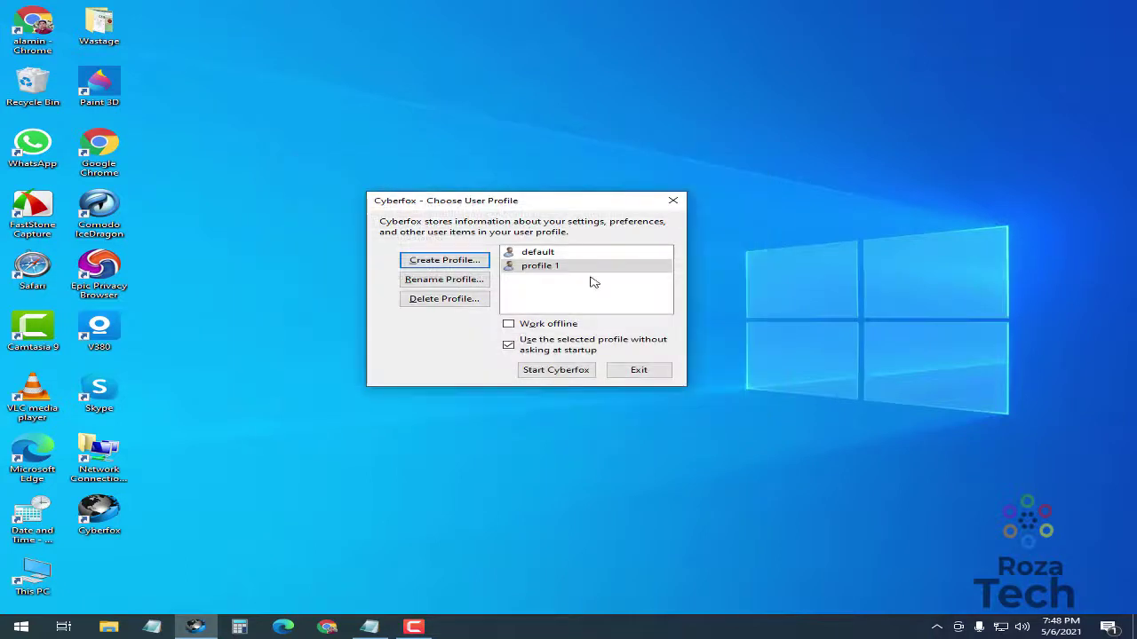
- Start Cyberfox with profile 1 and decline making it the default browser for now
left_click(532, 255)
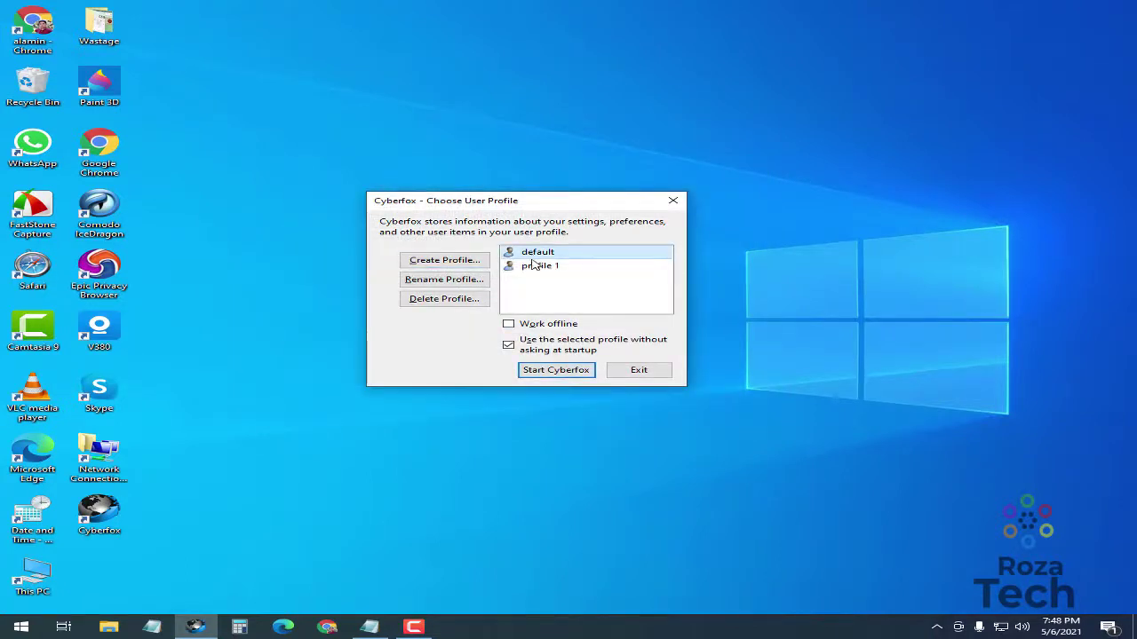
left_click(533, 268)
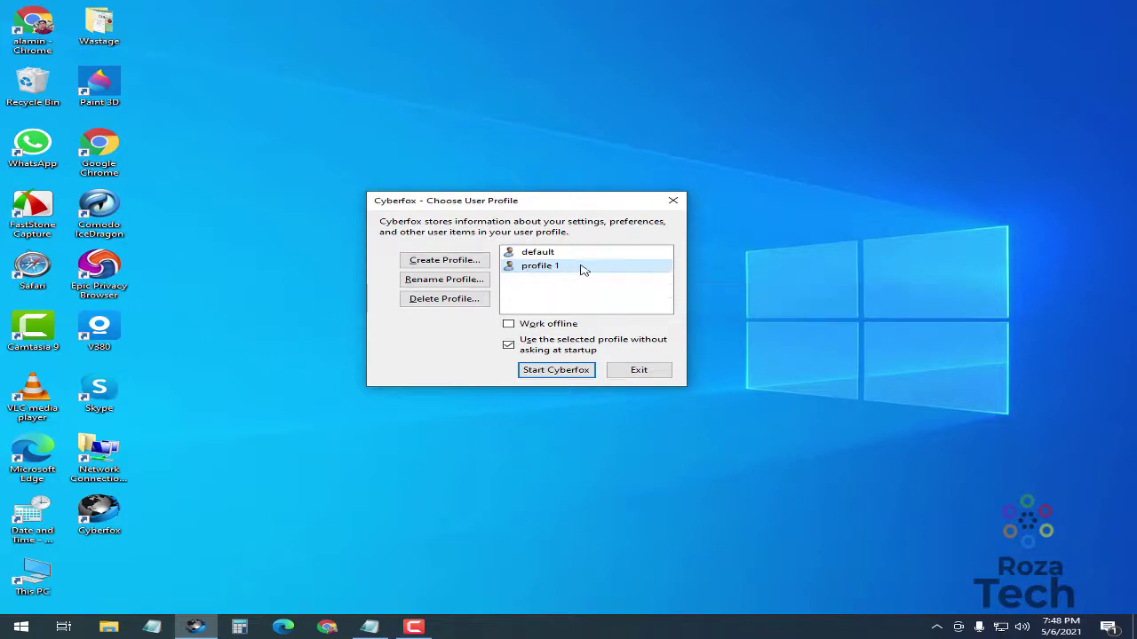
left_click(547, 374)
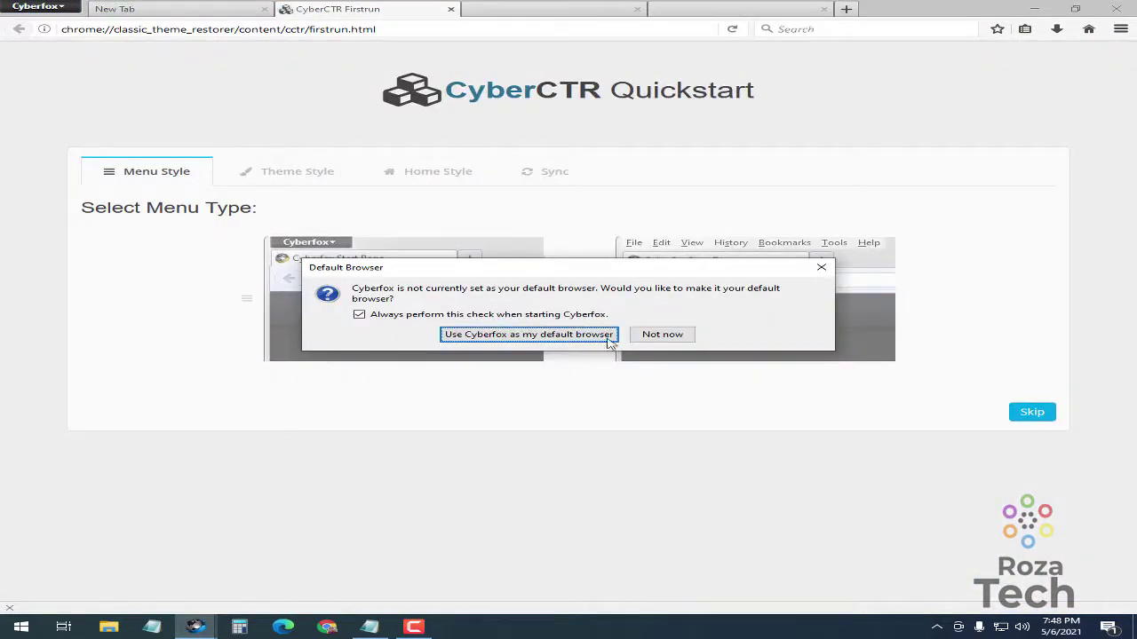
left_click(663, 335)
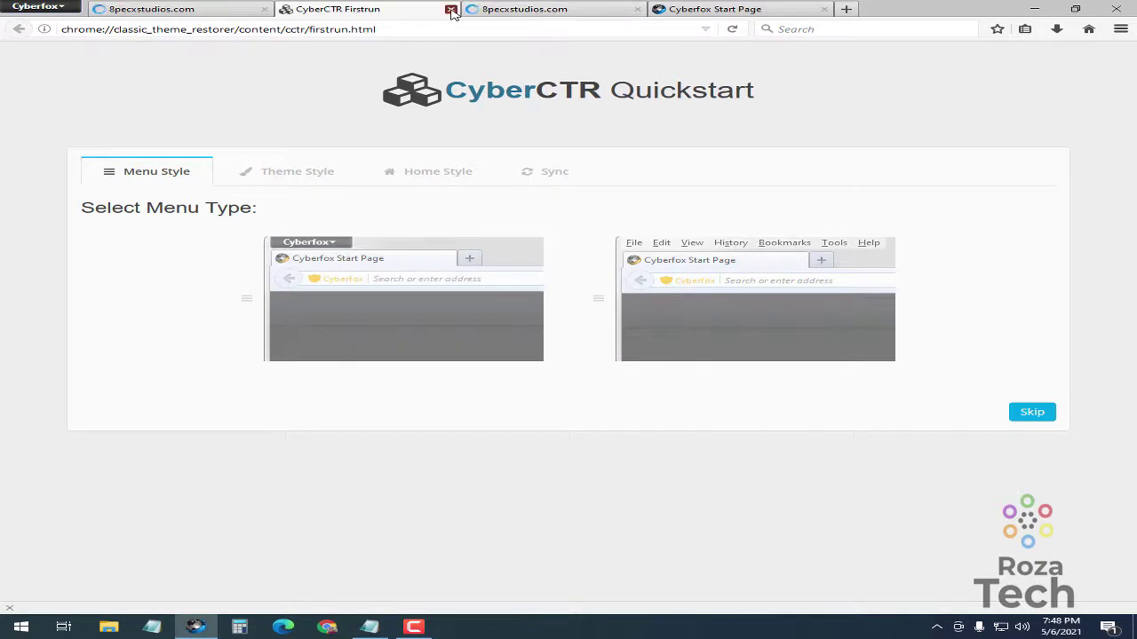
- Close all the first-run tabs, leaving one blank new tab, and restore the browser window to its smaller size
left_click(451, 9)
left_click(451, 9)
left_click(450, 9)
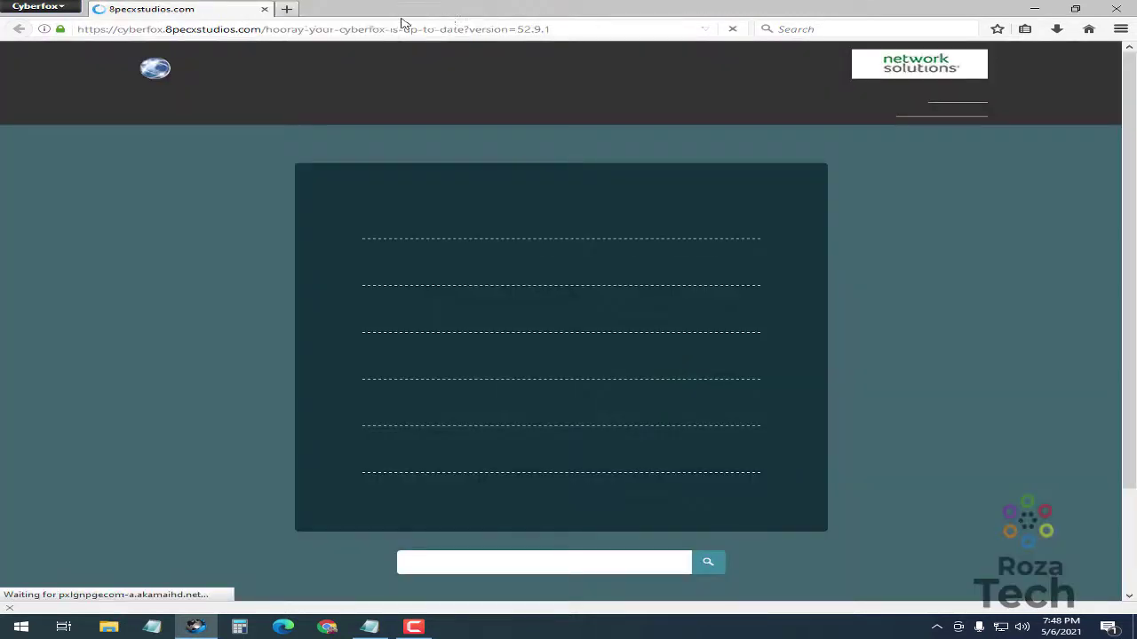
left_click(284, 10)
left_click(266, 10)
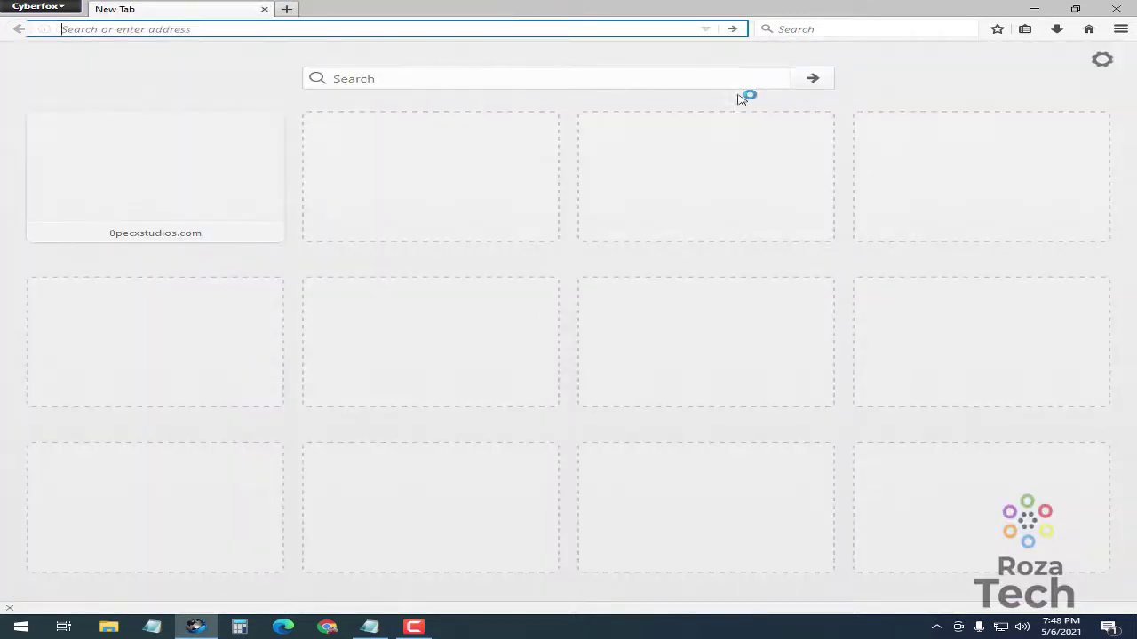
left_click(1074, 9)
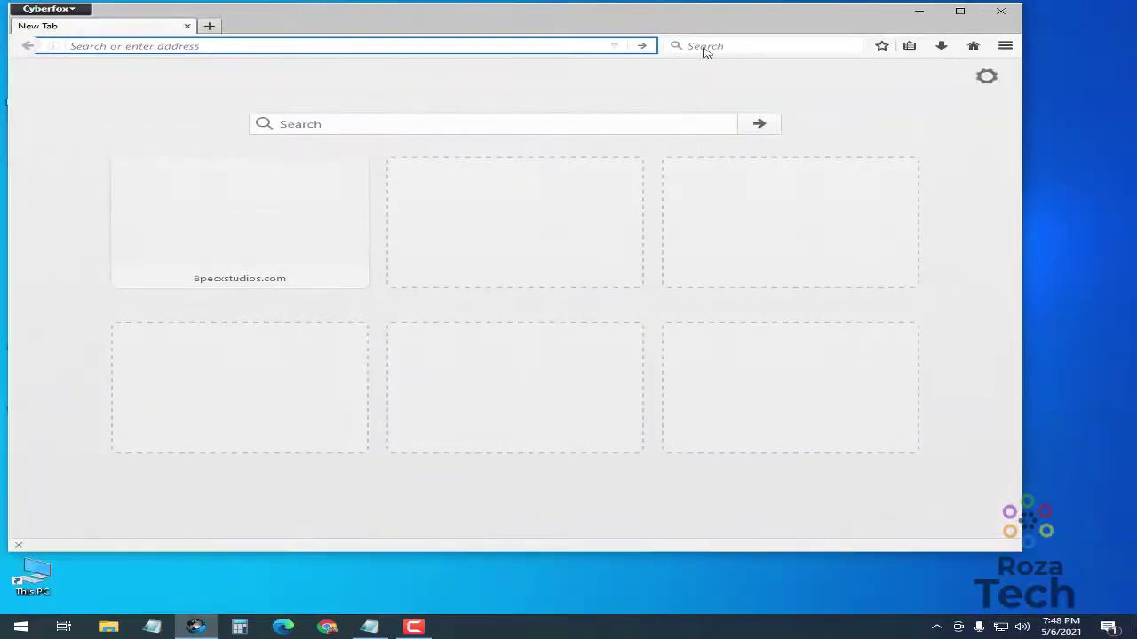
- Start a second Cyberfox instance with the default profile and arrange both browser windows clear of the desktop icons
left_click_drag(548, 21, 802, 41)
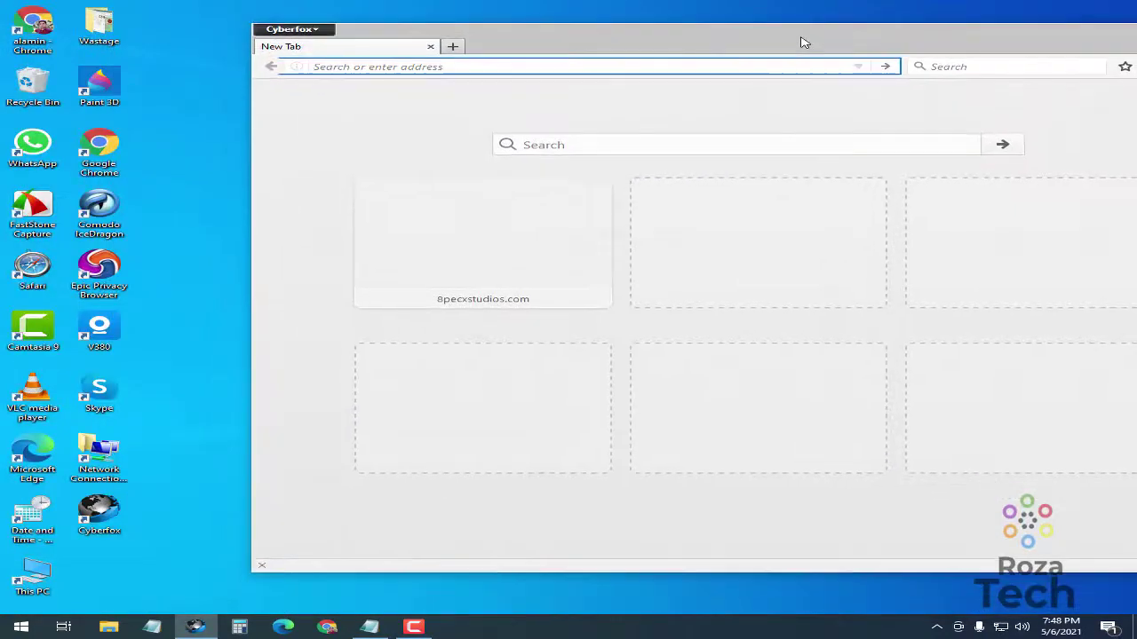
left_click(99, 513)
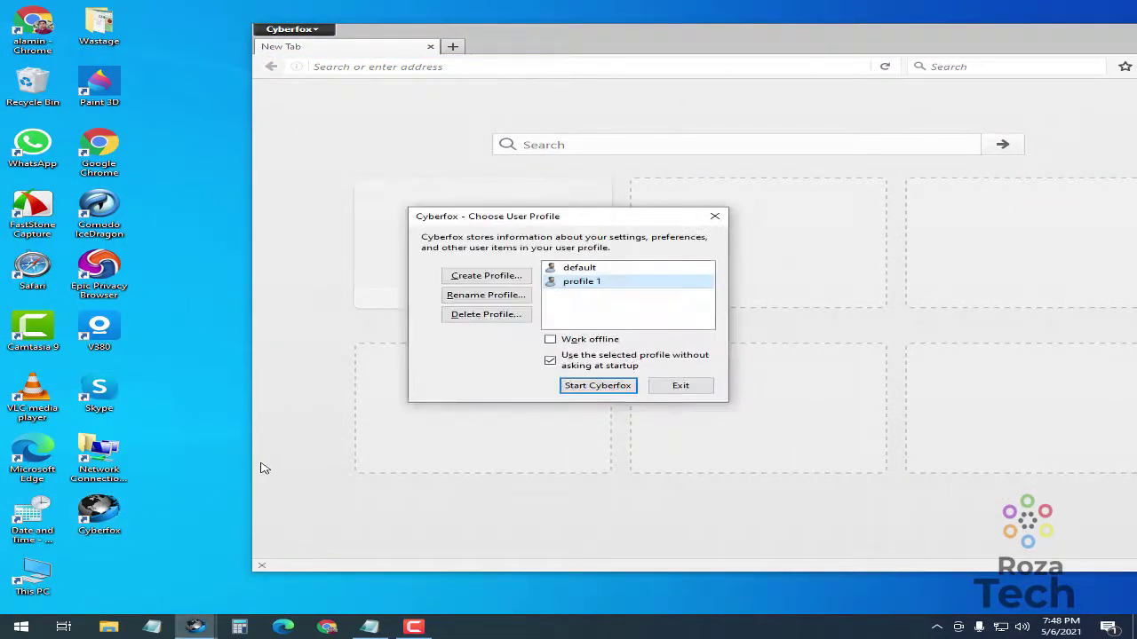
left_click(589, 270)
left_click(594, 389)
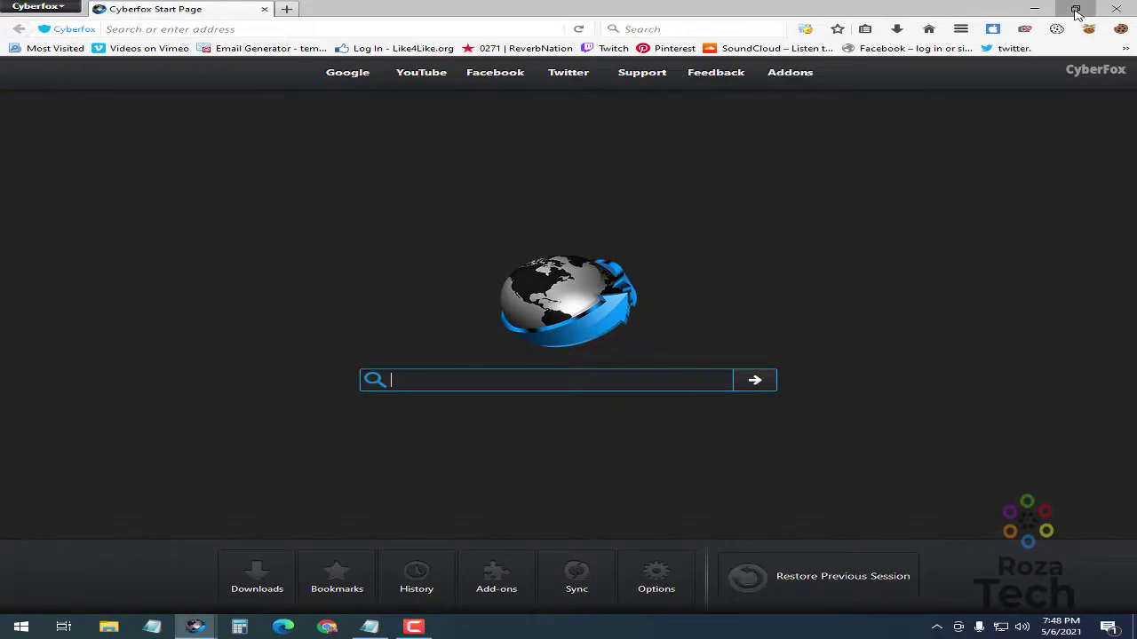
left_click(1074, 8)
left_click_drag(635, 32, 845, 218)
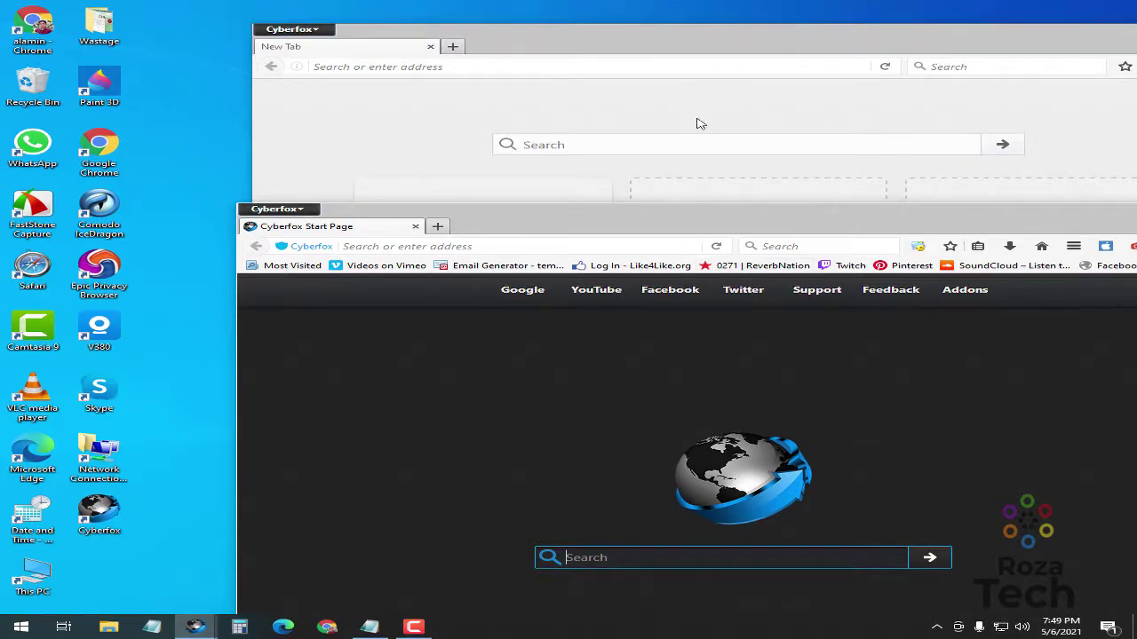
- Launch Cyberfox again from the desktop shortcut and create another user profile named "profile 2"
left_click(99, 513)
double_click(100, 513)
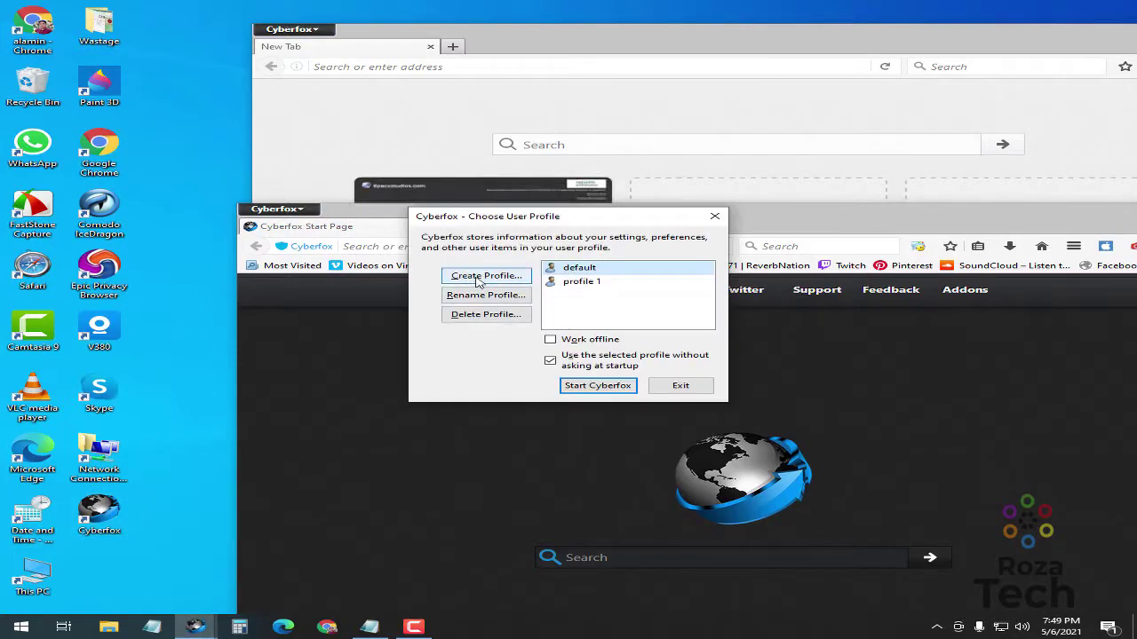
left_click(484, 276)
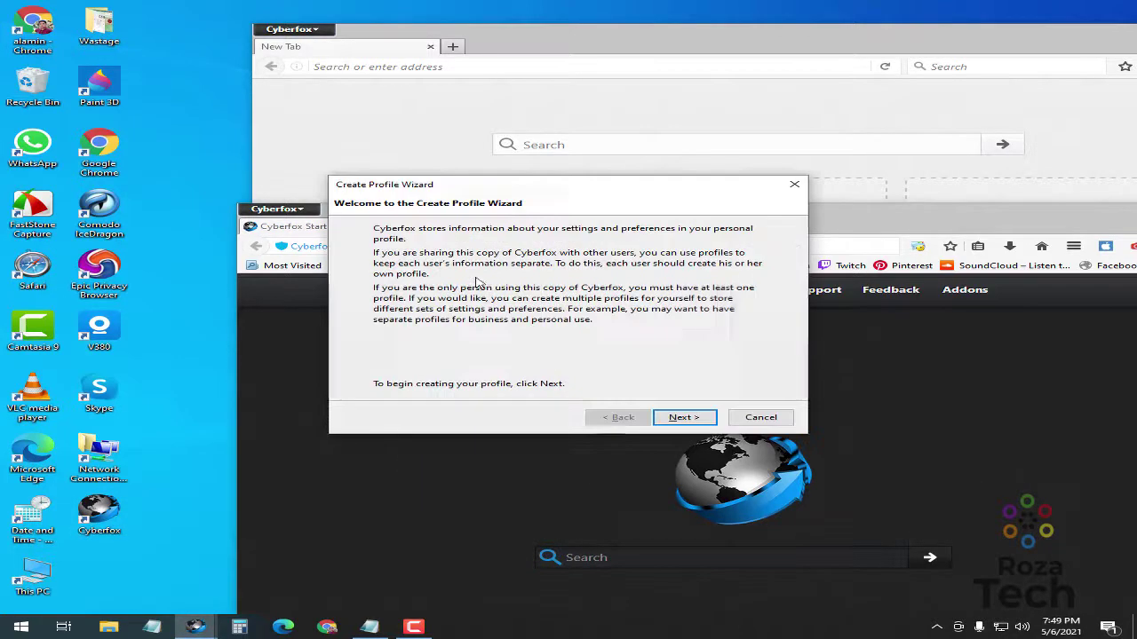
left_click(684, 419)
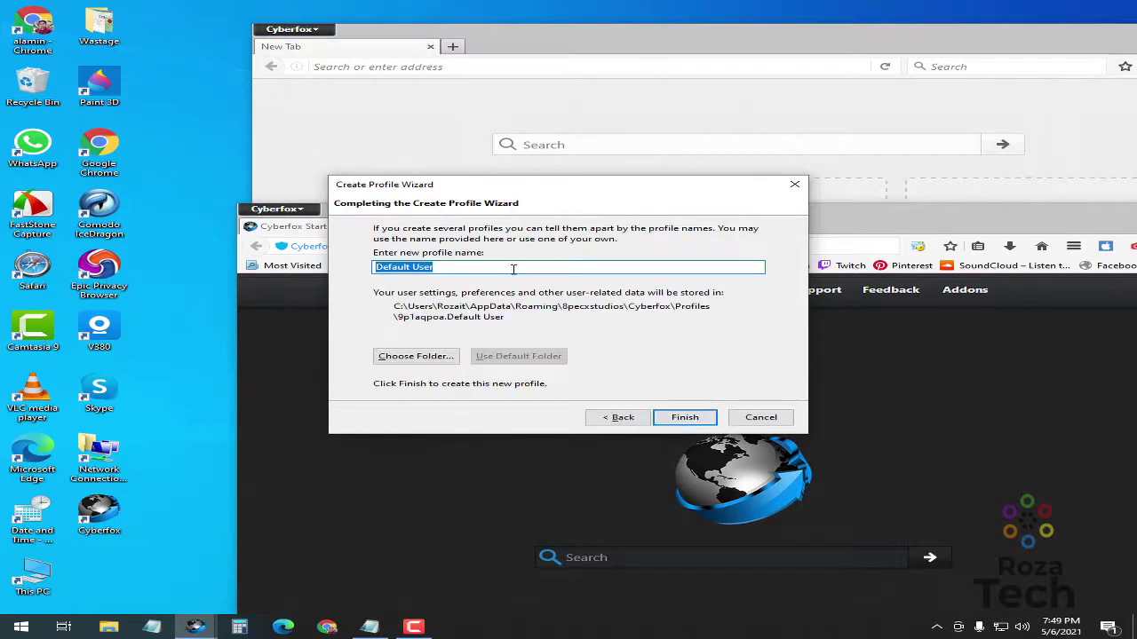
type("pr")
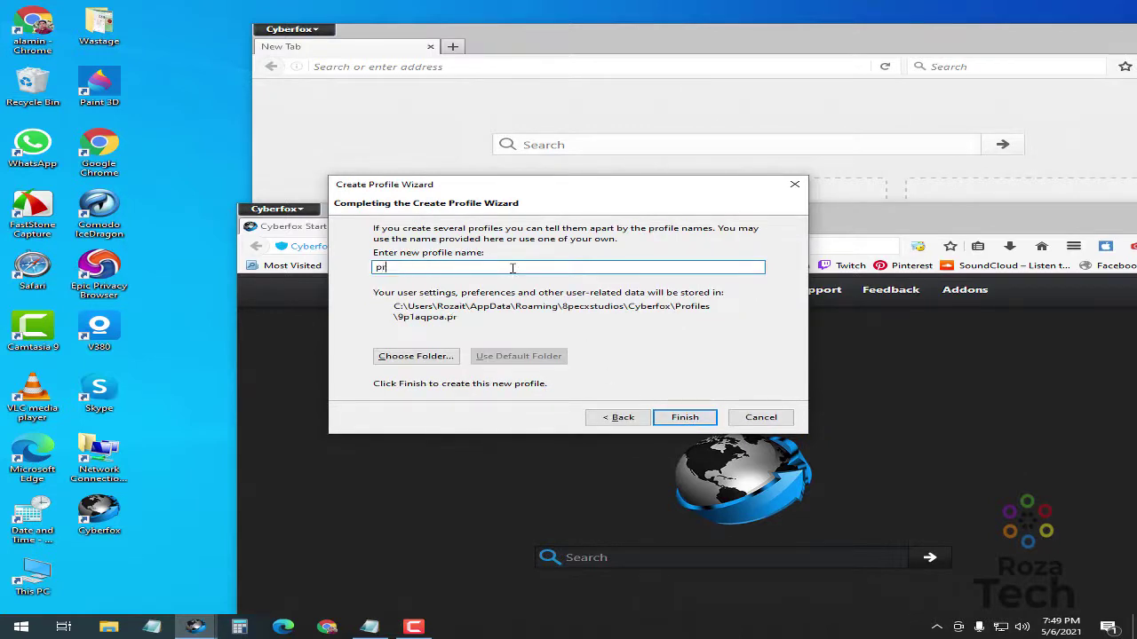
type("ofile 2")
left_click(684, 418)
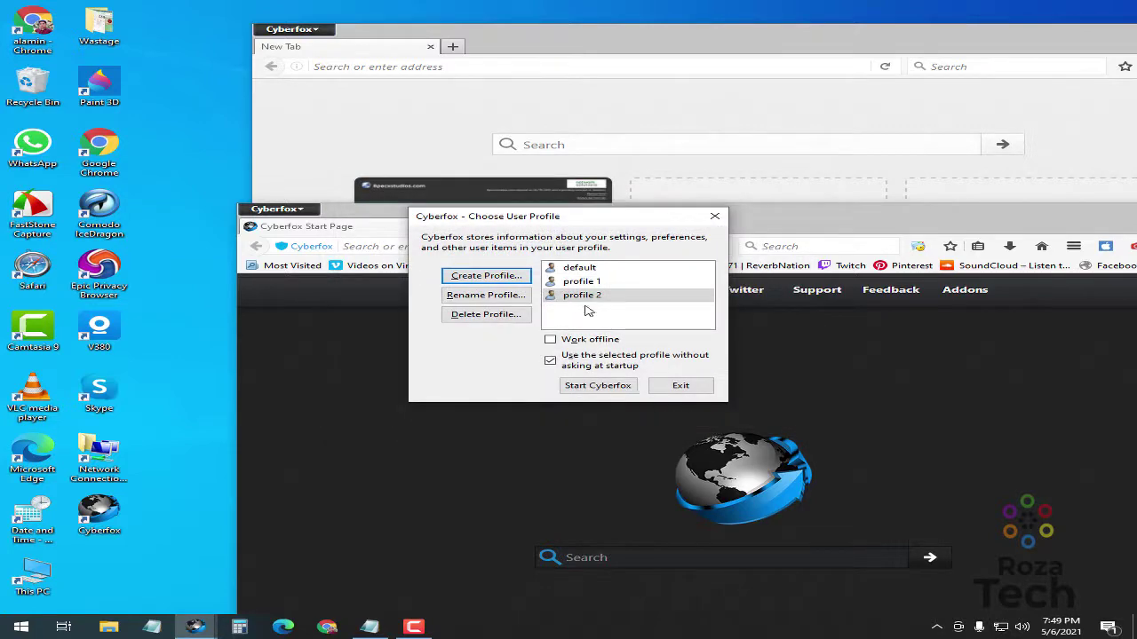
left_click(494, 280)
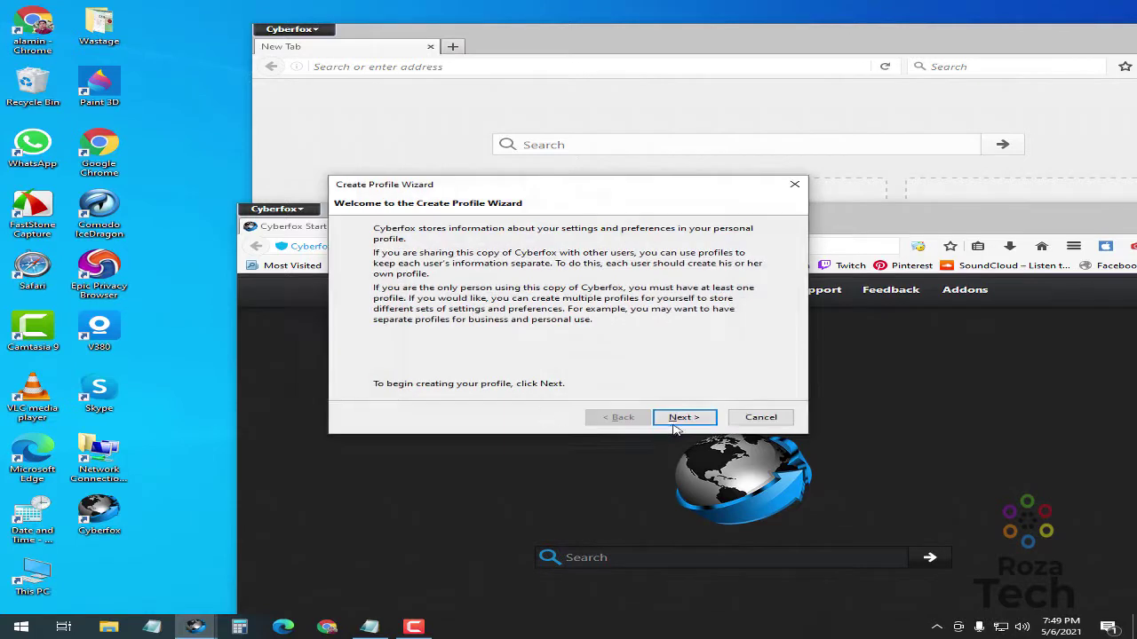
left_click(759, 417)
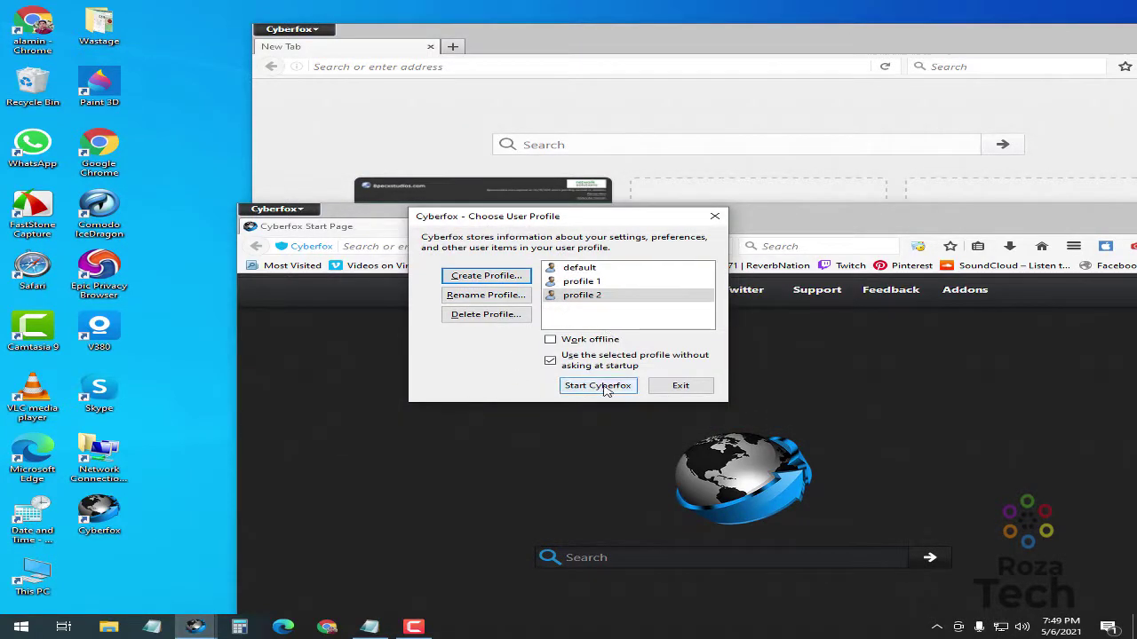
- Start Cyberfox with profile 2 and decline making it the default browser for now
left_click(591, 297)
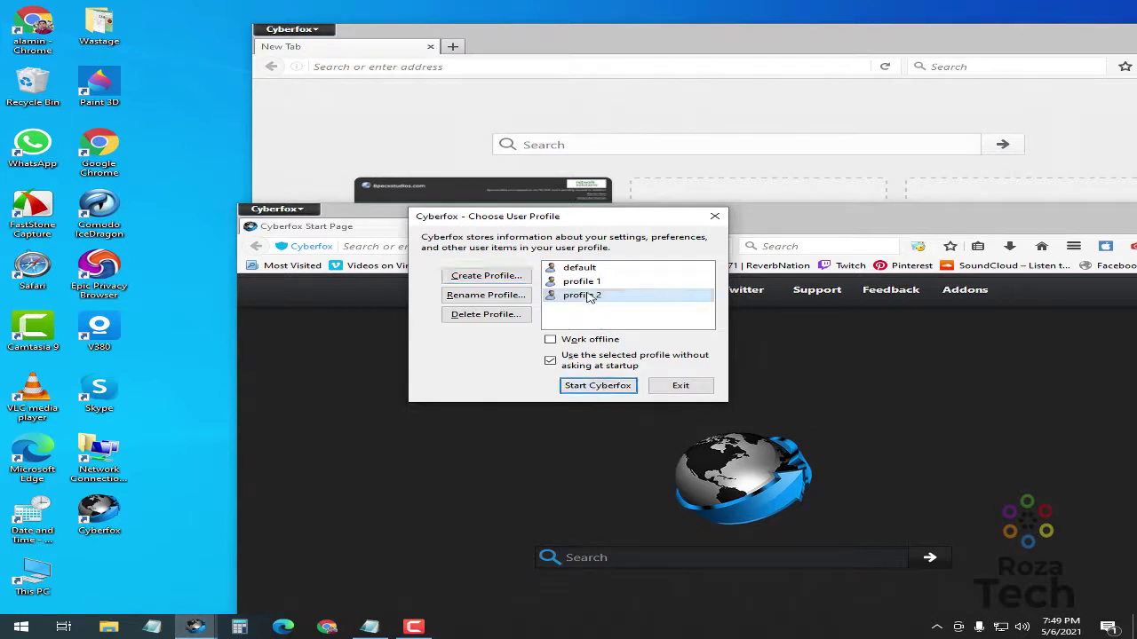
left_click(596, 388)
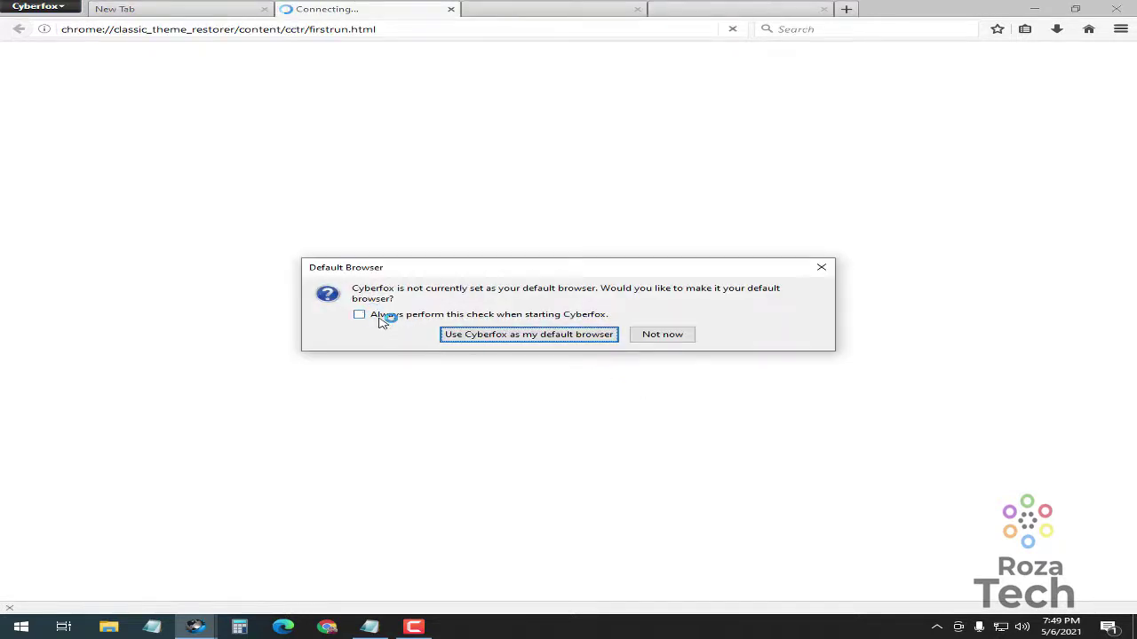
left_click(670, 338)
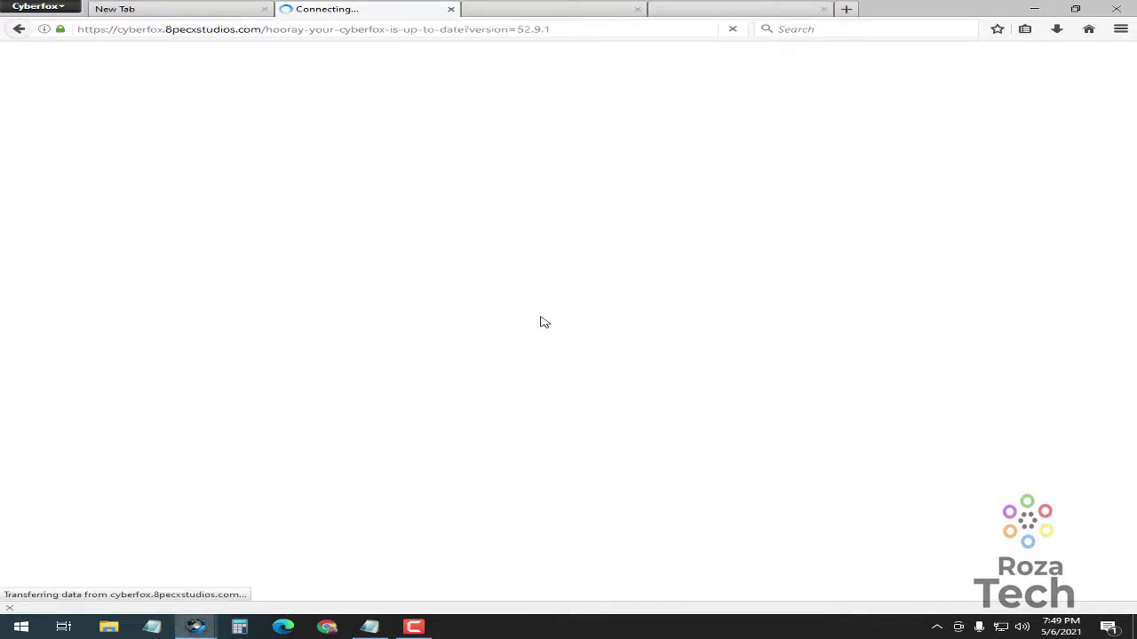
- Close the extra first-run tabs, keeping only the Cyberfox Start Page, and place the restored window below the other two
left_click(451, 8)
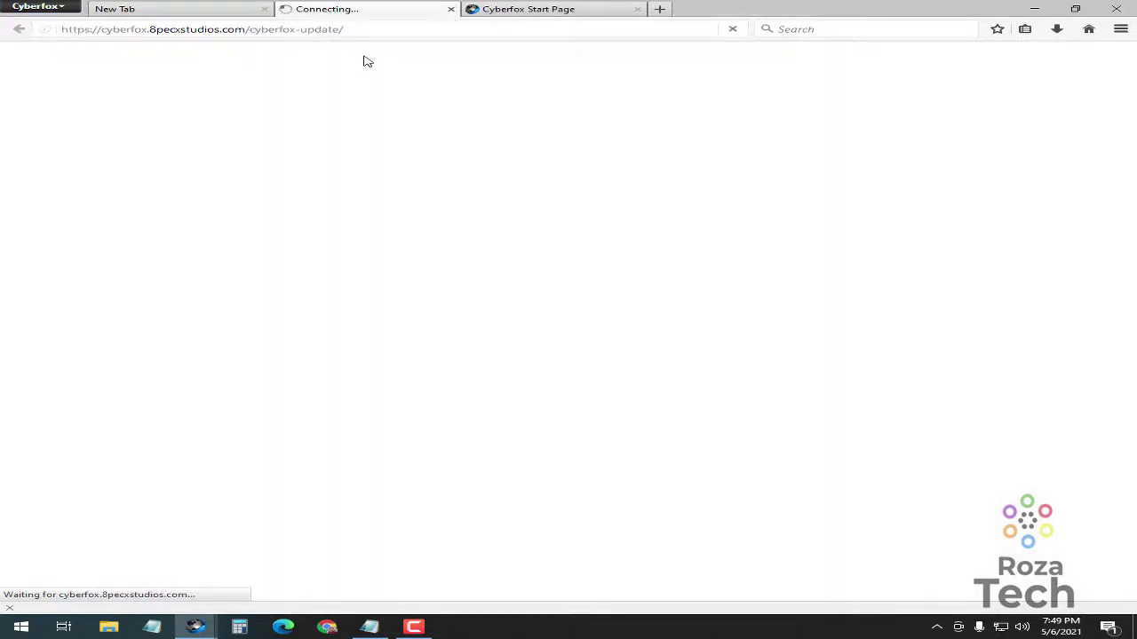
left_click(451, 9)
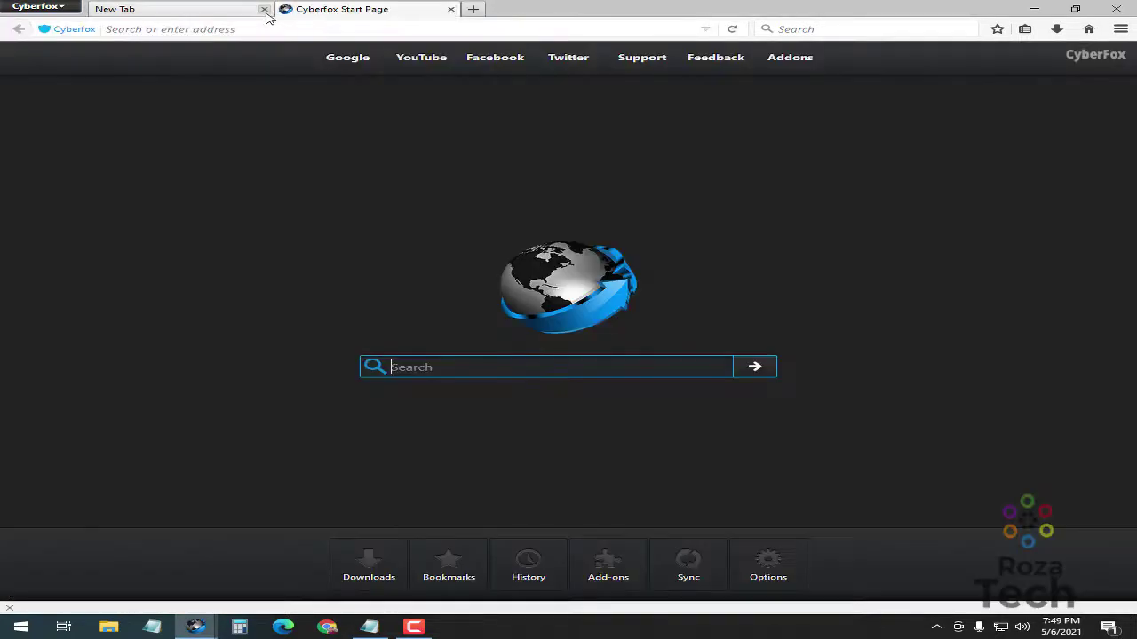
left_click(264, 9)
left_click(1075, 9)
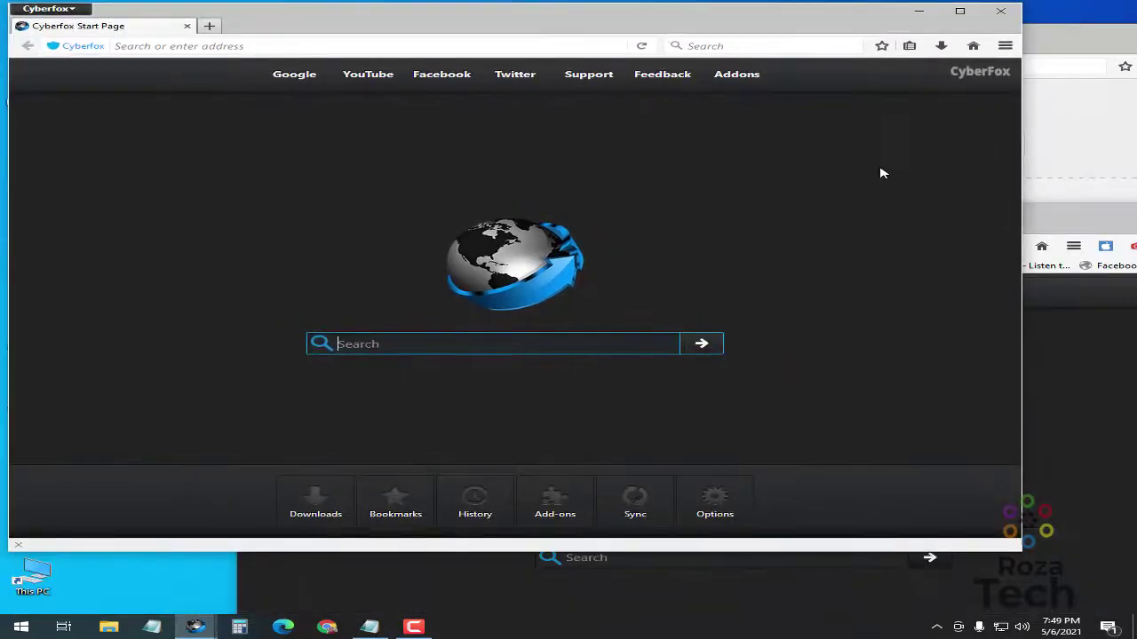
left_click_drag(619, 26, 842, 366)
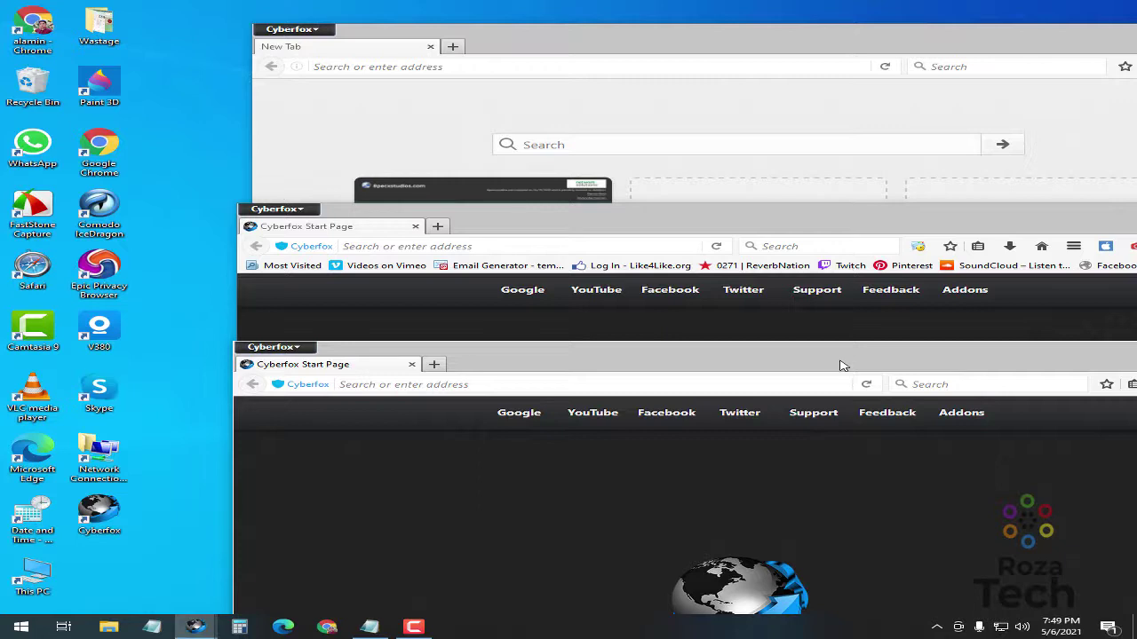
- Reopen the profile chooser from the desktop shortcut and close the browser windows running profile 2 and the default profile
left_click(98, 513)
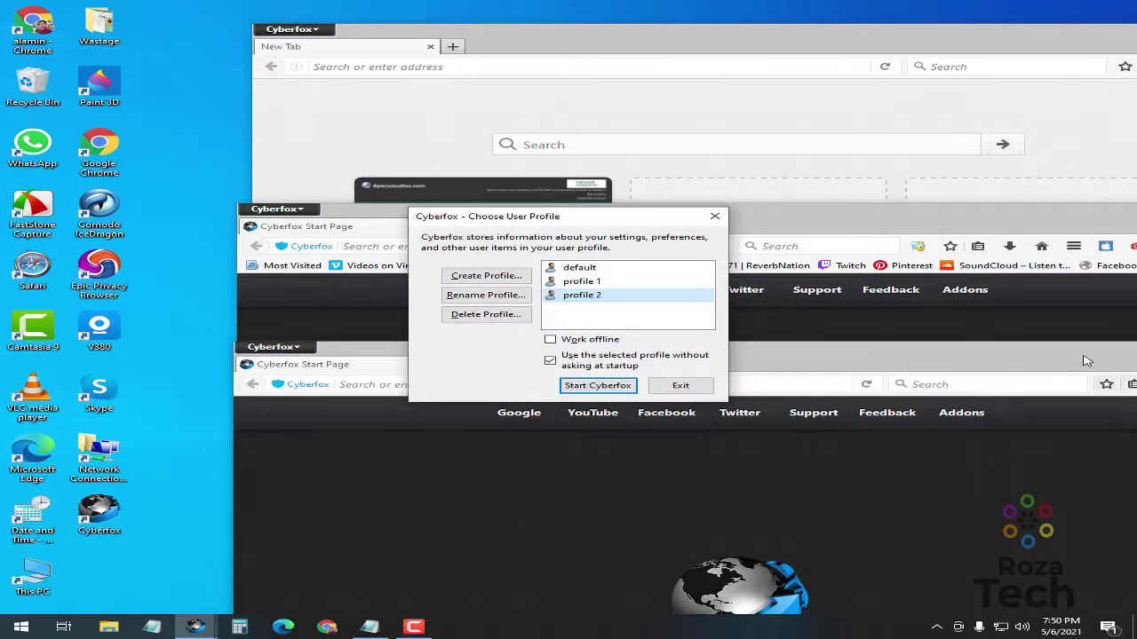
left_click_drag(1069, 364, 592, 403)
left_click(748, 390)
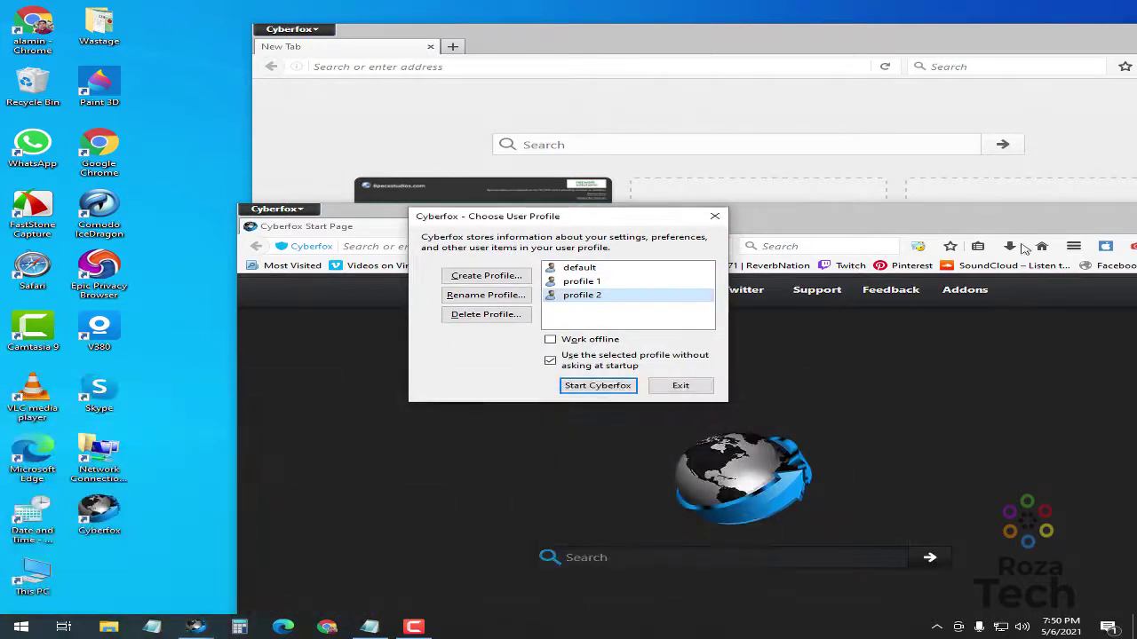
left_click_drag(888, 226, 521, 293)
left_click(859, 284)
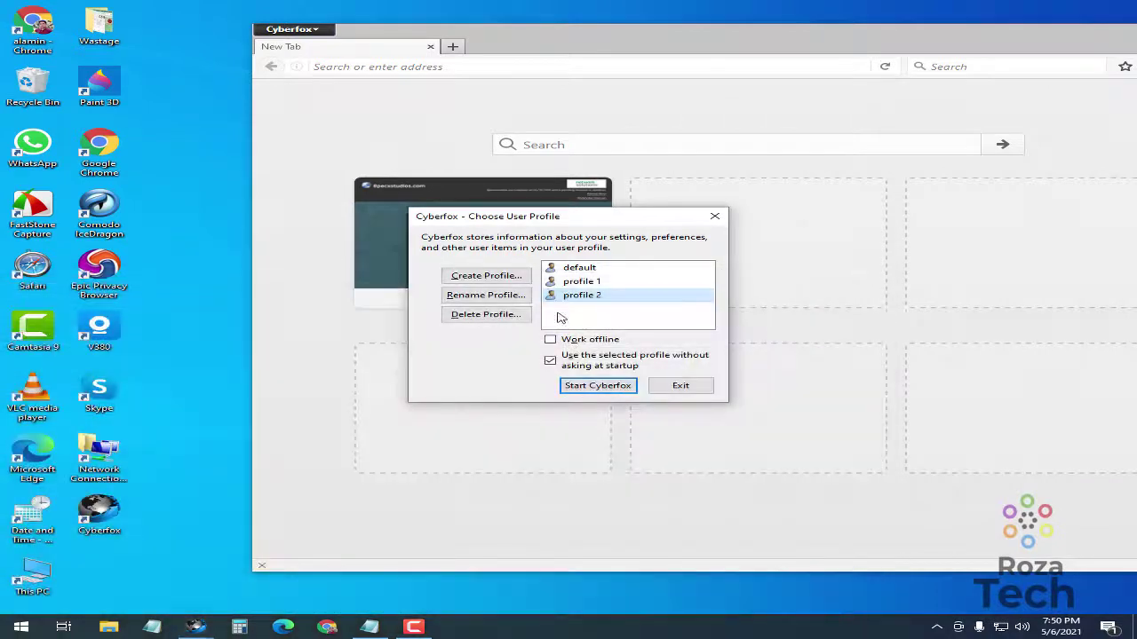
- Delete profile 1 from the user profiles together with its data files
left_click(579, 281)
left_click(583, 298)
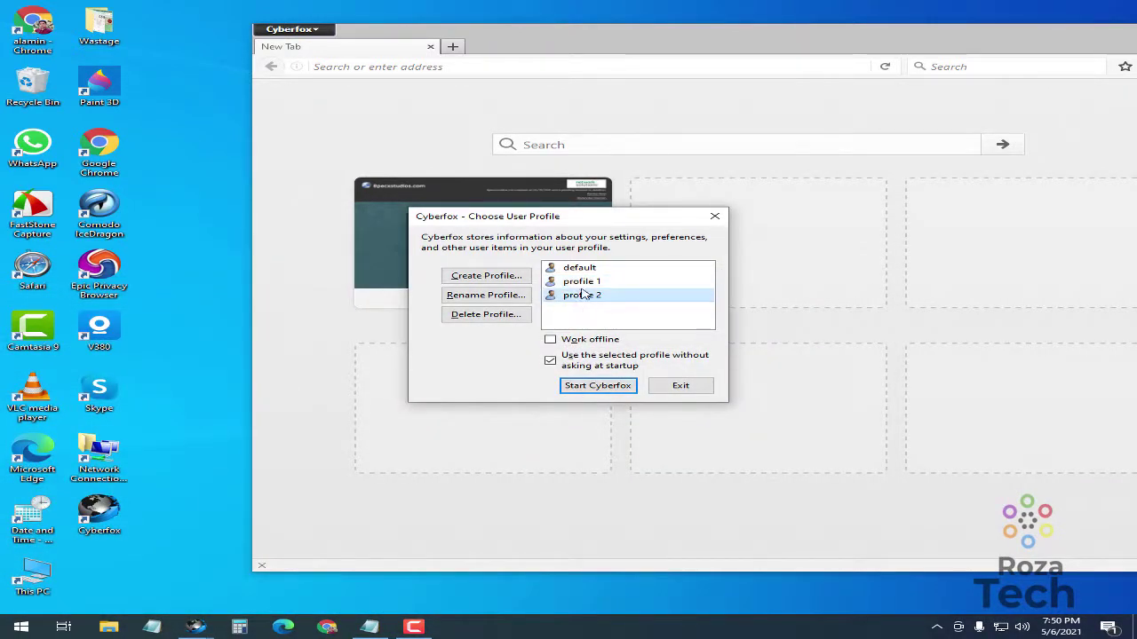
left_click(579, 283)
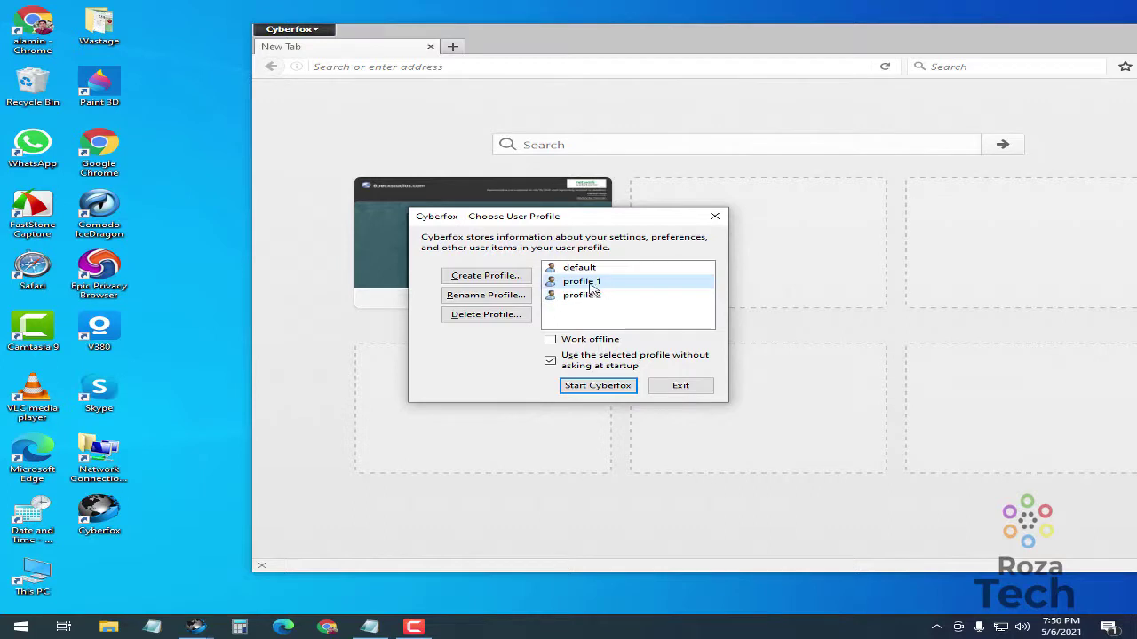
left_click(497, 320)
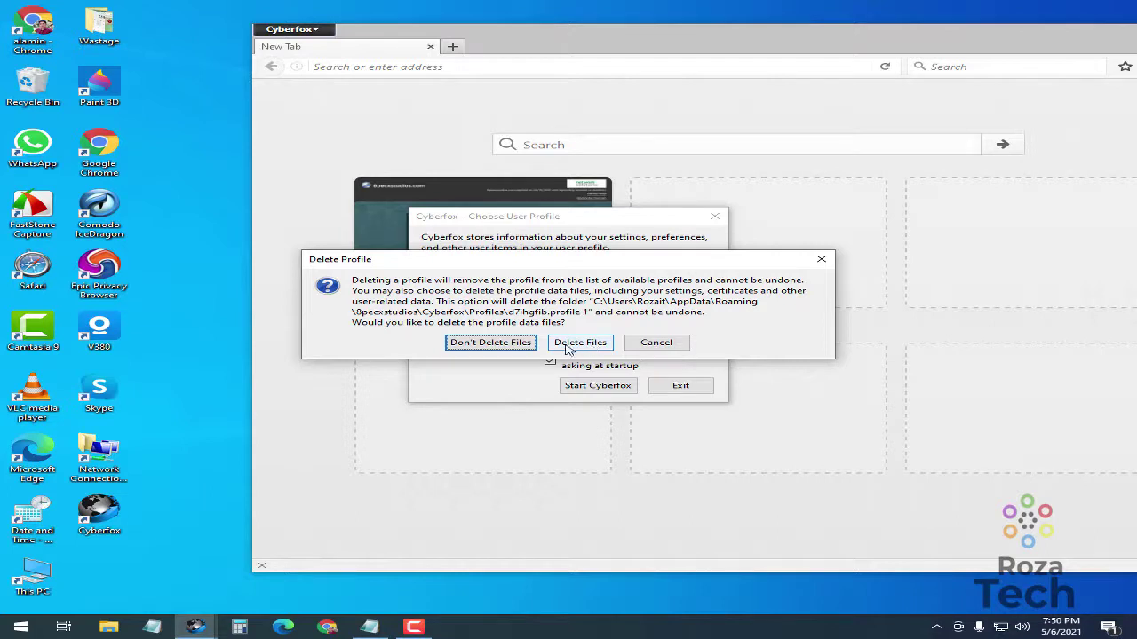
left_click(586, 345)
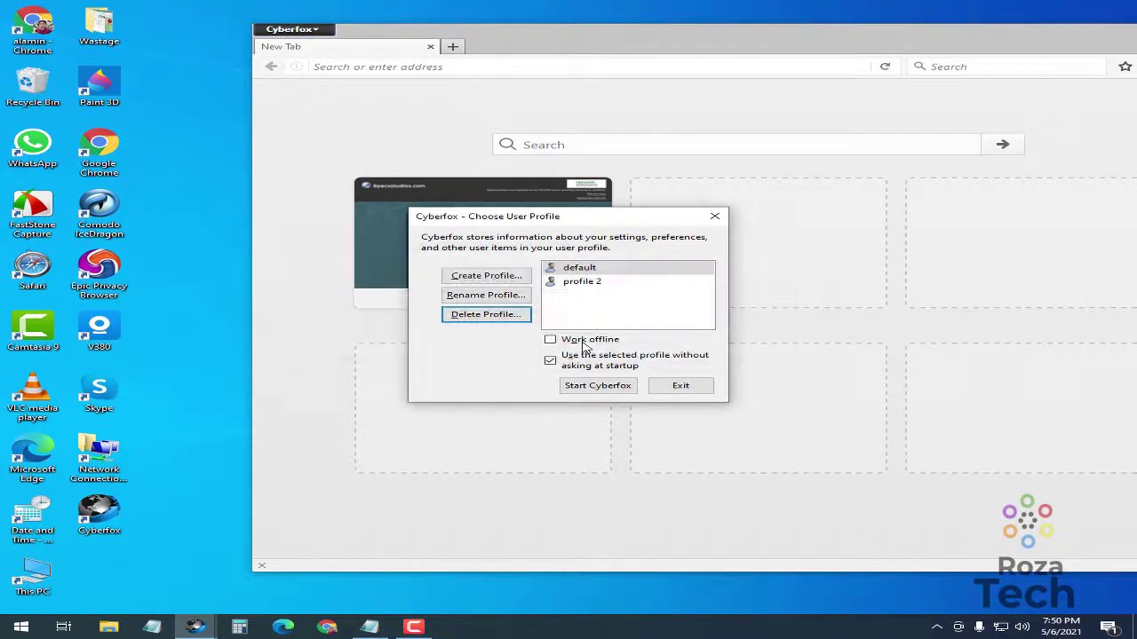
- Rename the user profile "profile 2" to "2"
left_click(573, 283)
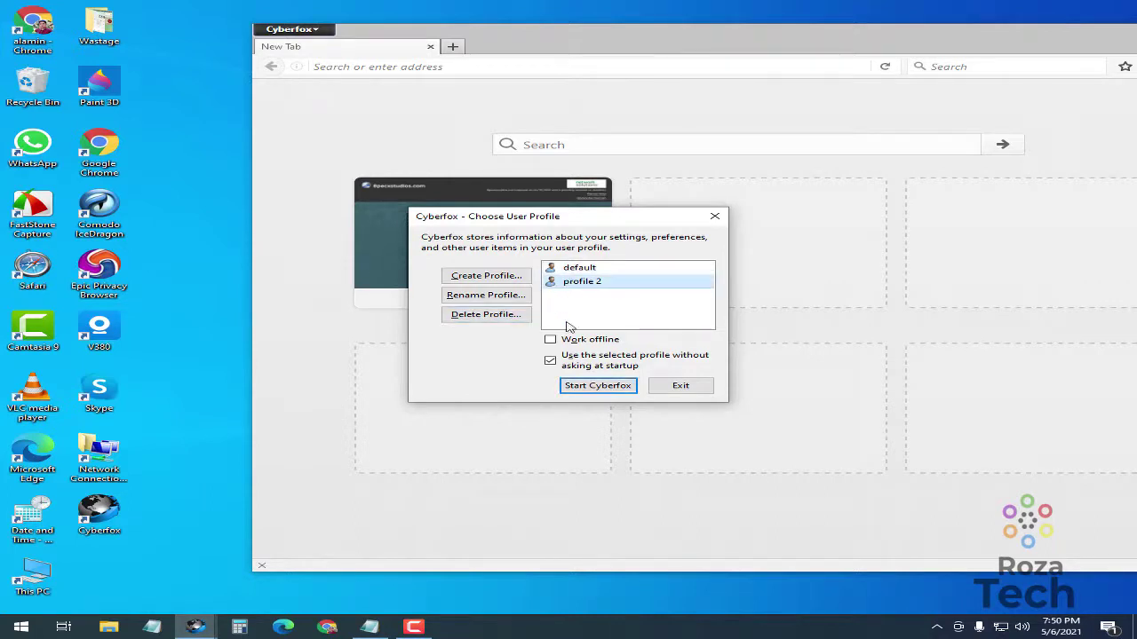
left_click(485, 295)
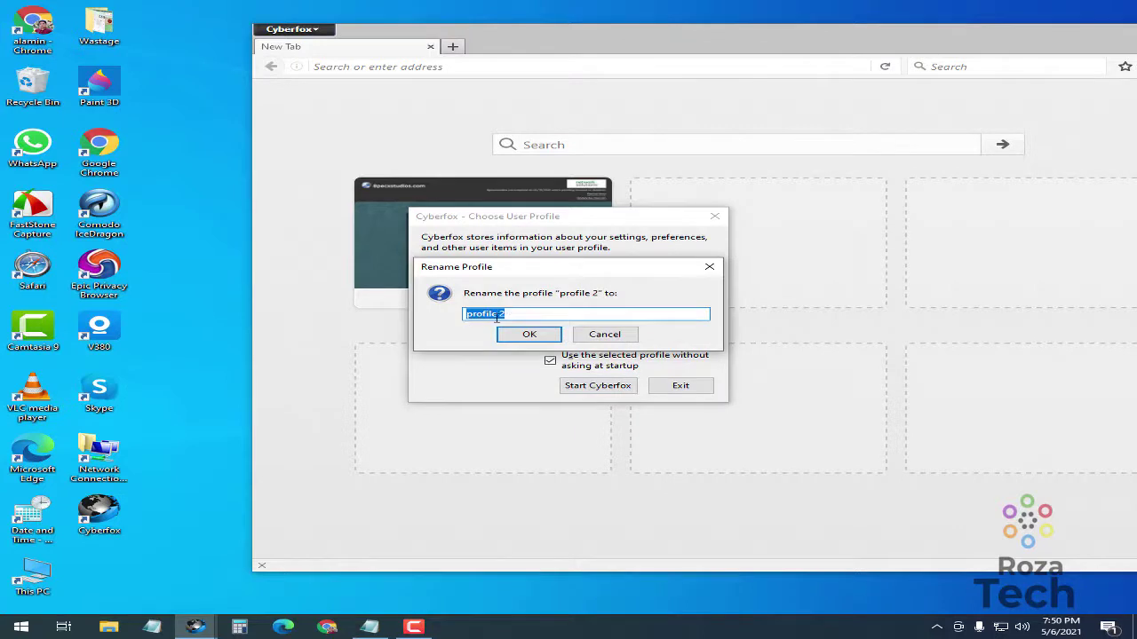
left_click_drag(527, 314, 444, 312)
type("2")
left_click(526, 334)
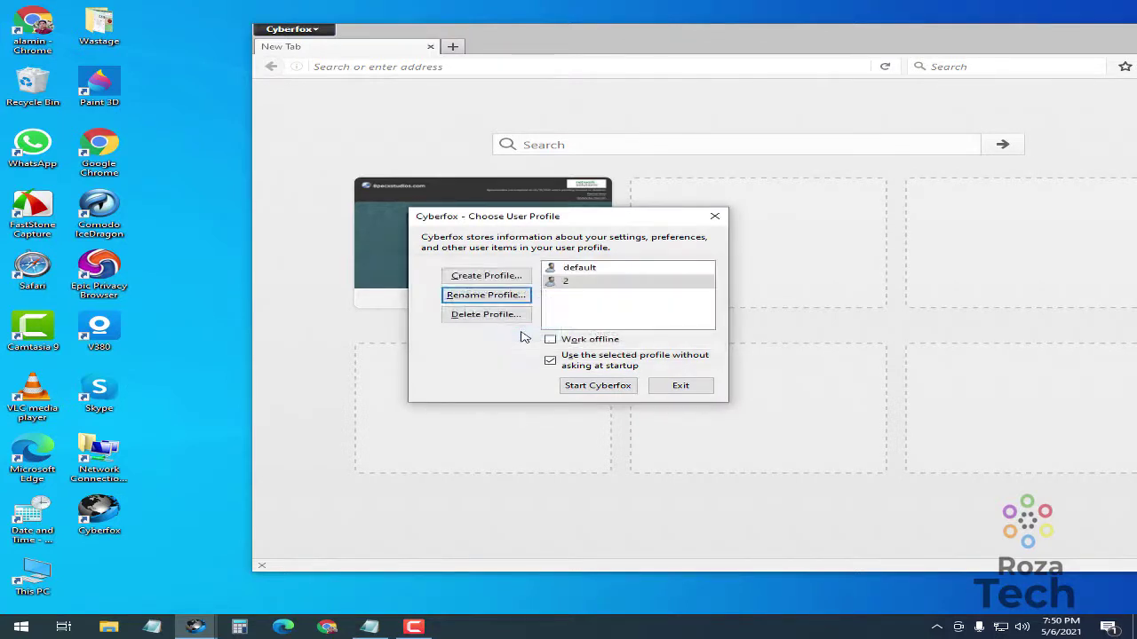
- Exit the profile chooser and close the remaining Cyberfox browser window
left_click(546, 356)
left_click(706, 388)
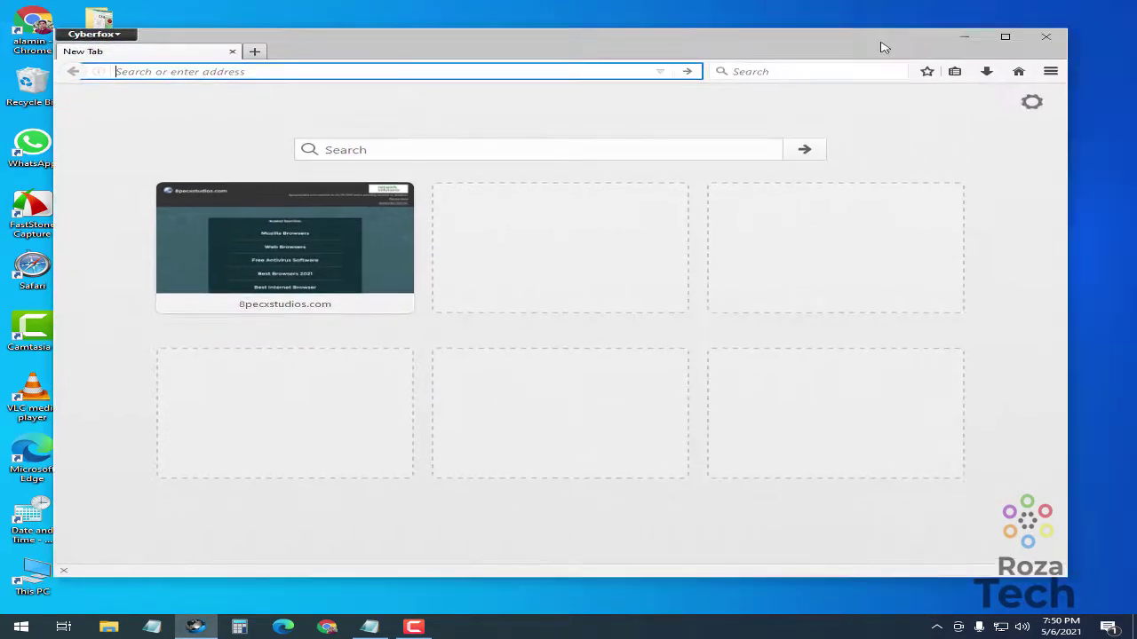
left_click(1046, 39)
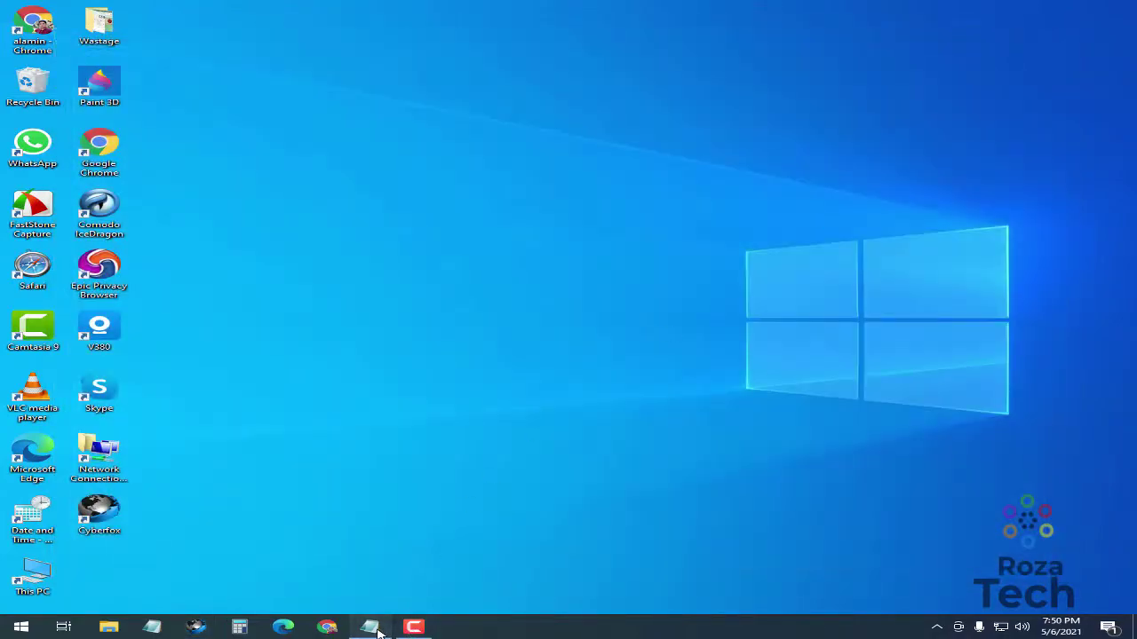
- Switch to the firefox multi note in Notepad, highlight the " -p -no-remote" text and restore the window to its smaller size
left_click(369, 625)
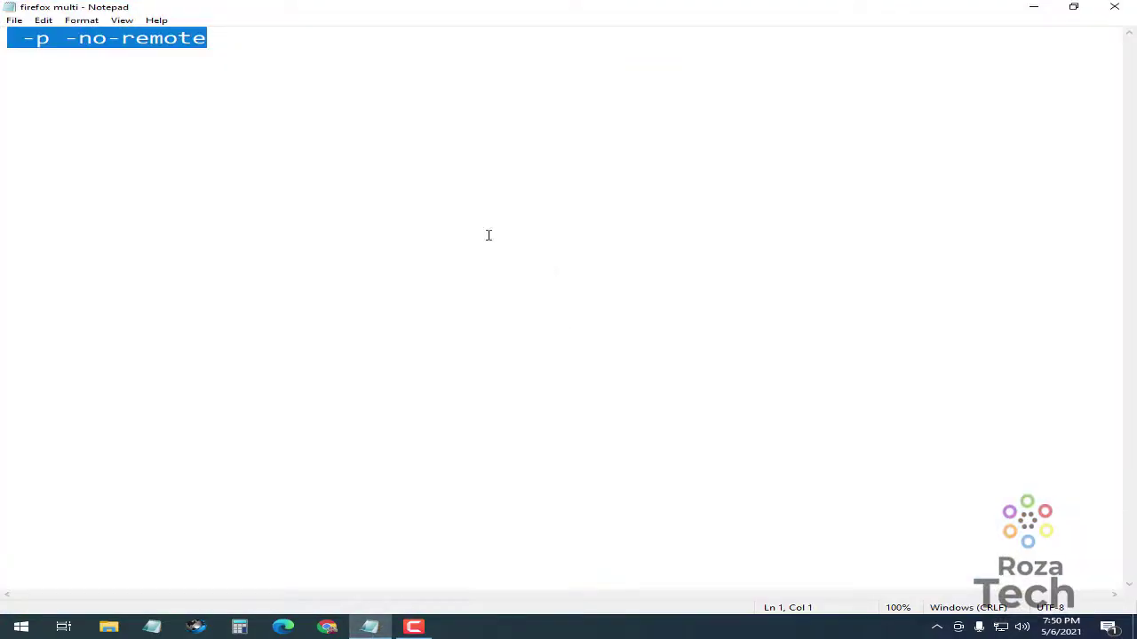
left_click(252, 62)
left_click_drag(251, 39, 2, 40)
left_click(224, 49)
left_click_drag(226, 44, 2, 40)
left_click(221, 37)
left_click_drag(213, 37, 2, 38)
left_click(1073, 7)
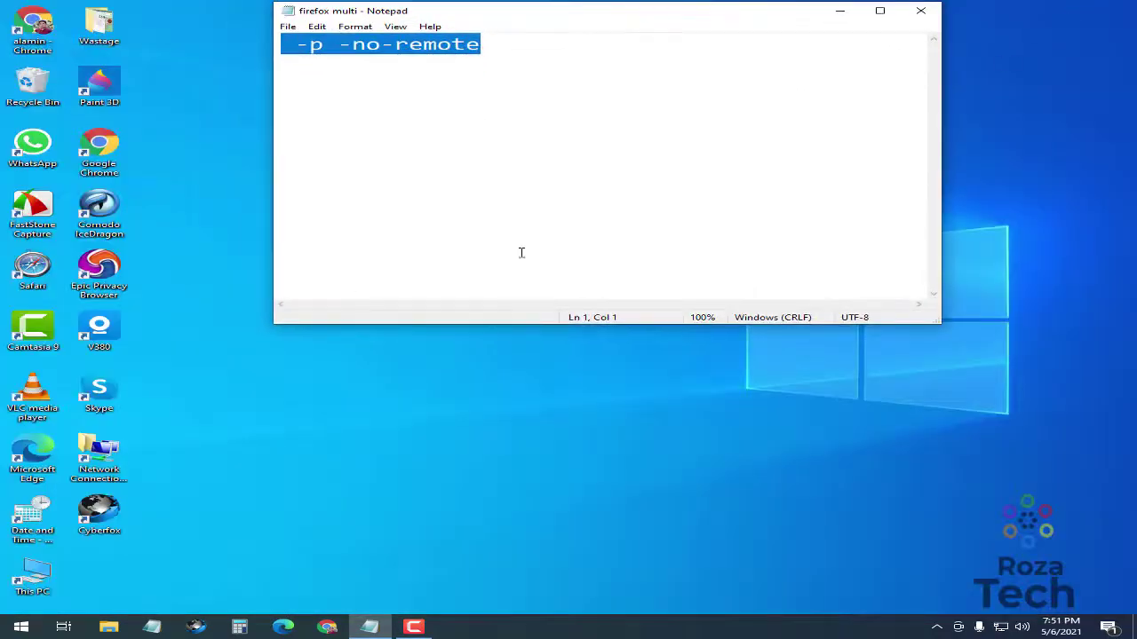
- Open the Cyberfox desktop shortcut's properties and highlight " -p -no-remote" at the end of its target
left_click(111, 529)
right_click(111, 529)
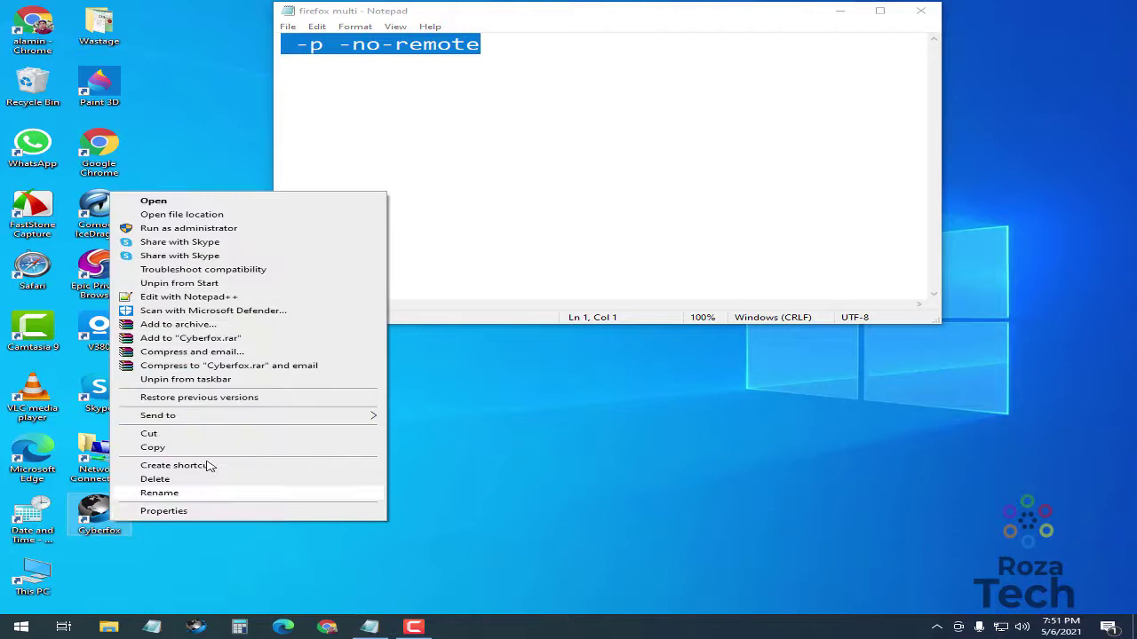
left_click(214, 512)
left_click(359, 393)
key("End")
key("ctrl+v")
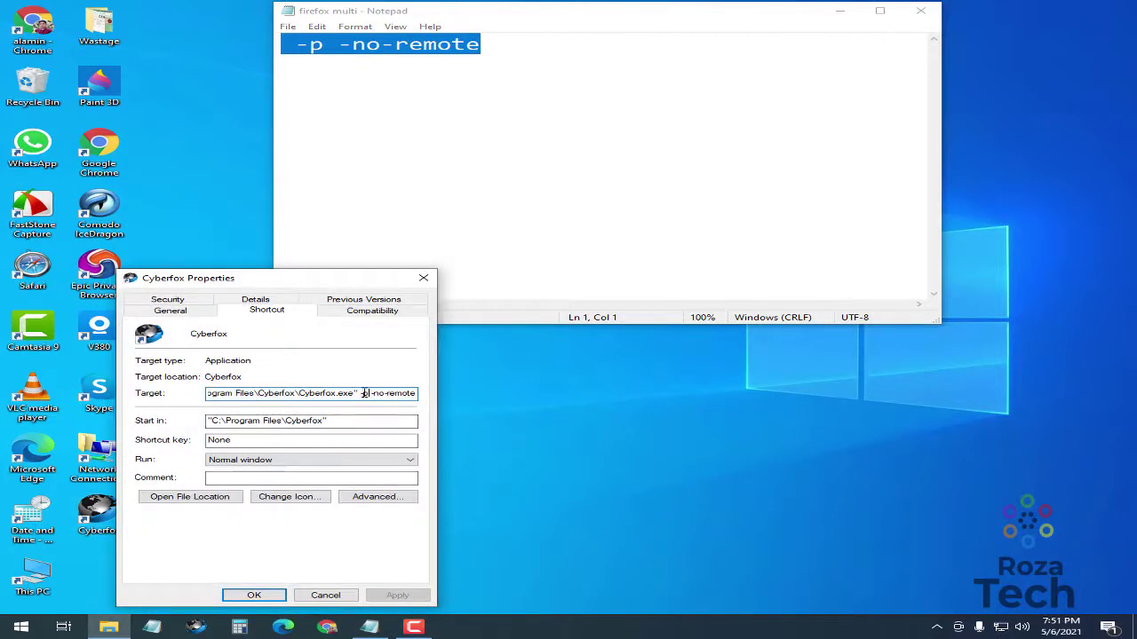
left_click_drag(358, 393, 419, 390)
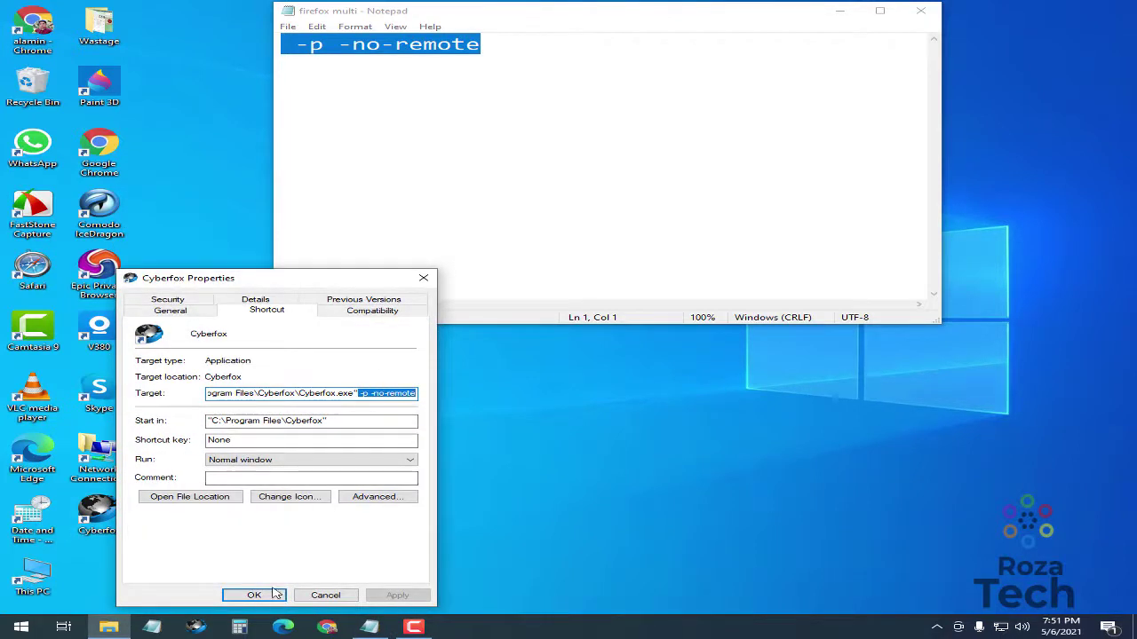